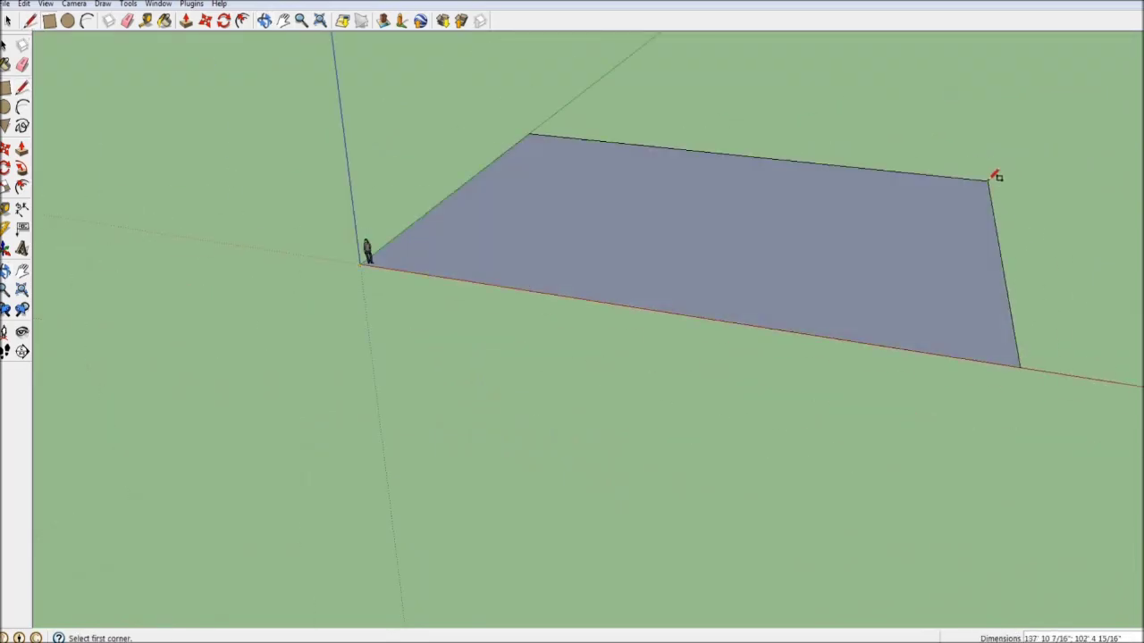
- Place the first rectangle corner on the grey slab beside the standing figure
{"action": "scroll", "coordinate": [434, 191], "scroll_direction": "up", "scroll_amount": 3}
{"action": "scroll", "coordinate": [429, 439], "scroll_direction": "up", "scroll_amount": 3}
{"action": "left_click", "coordinate": [294, 500]}
{"action": "scroll", "coordinate": [511, 186], "scroll_direction": "down", "scroll_amount": 1}
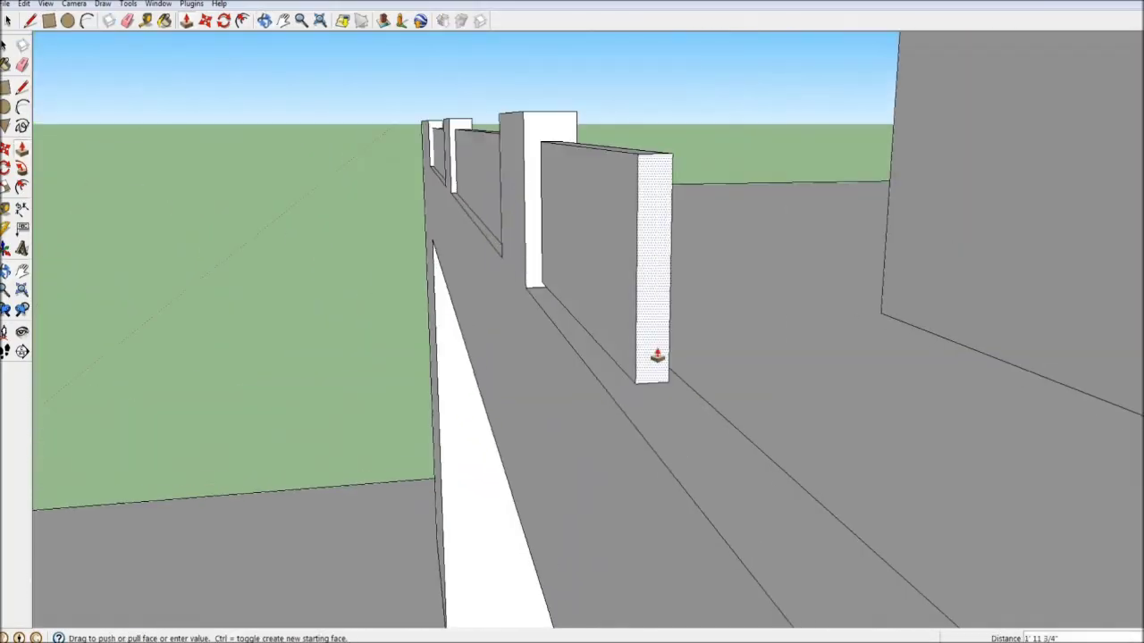
- Orbit in close and sweep the view along the notched wall top
{"action": "middle_click_drag", "start_coordinate": [657, 356], "coordinate": [867, 317]}
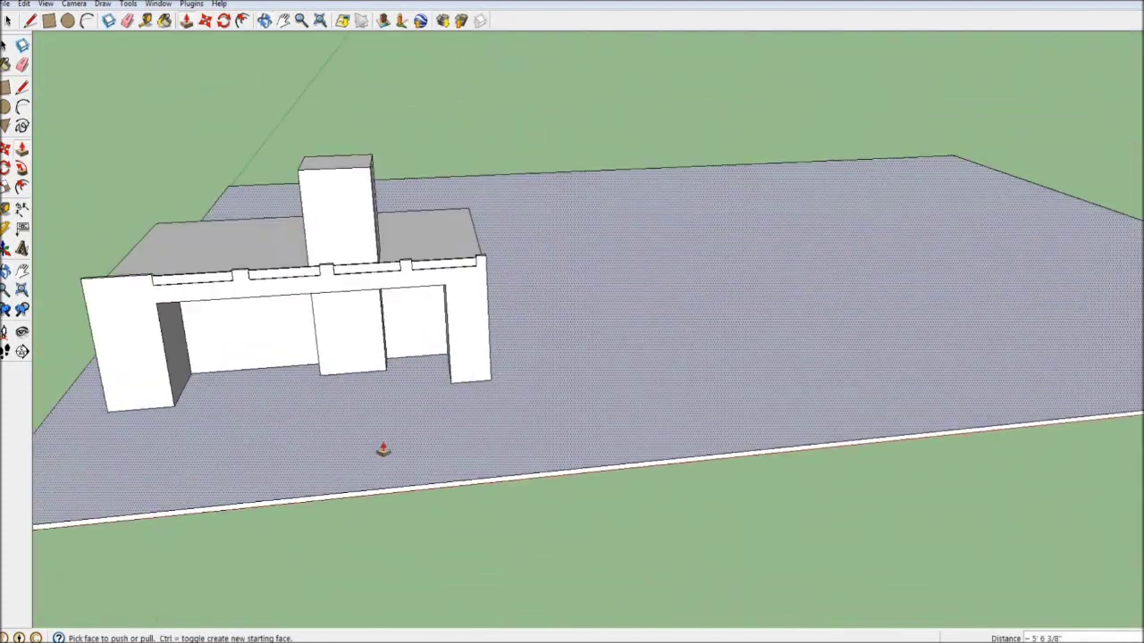
{"action": "mouse_move", "coordinate": [382, 449]}
{"action": "middle_mouse_down"}
{"action": "mouse_move", "coordinate": [799, 384]}
{"action": "mouse_move", "coordinate": [495, 367]}
{"action": "middle_mouse_up"}
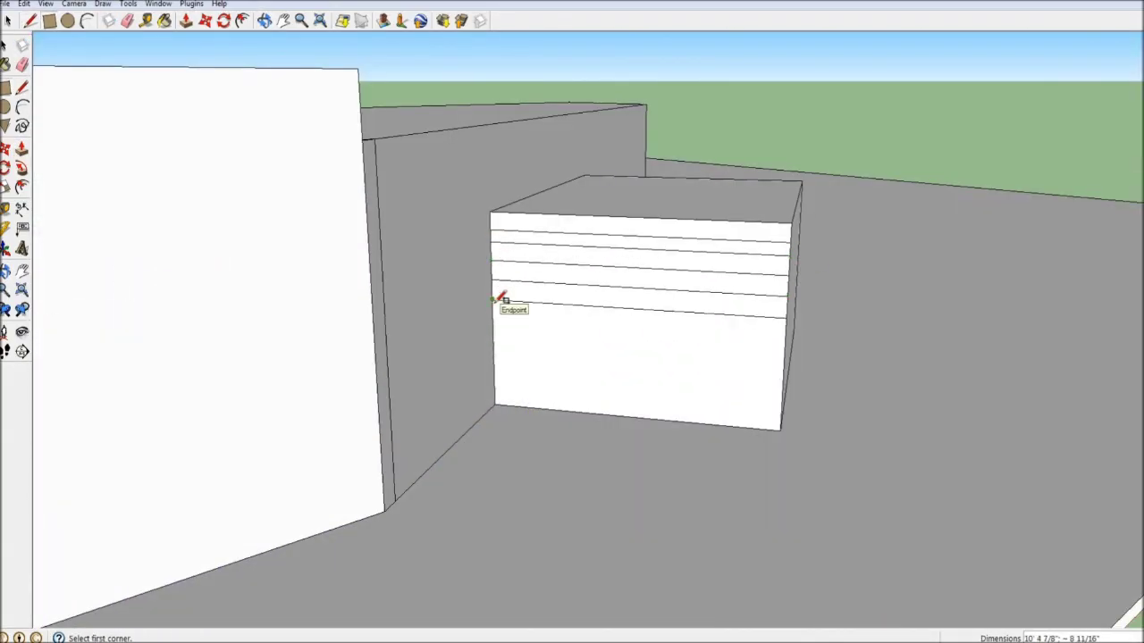
- Orbit around the step block and tilt the view down over the steps
{"action": "middle_click_drag", "start_coordinate": [784, 403], "coordinate": [674, 447]}
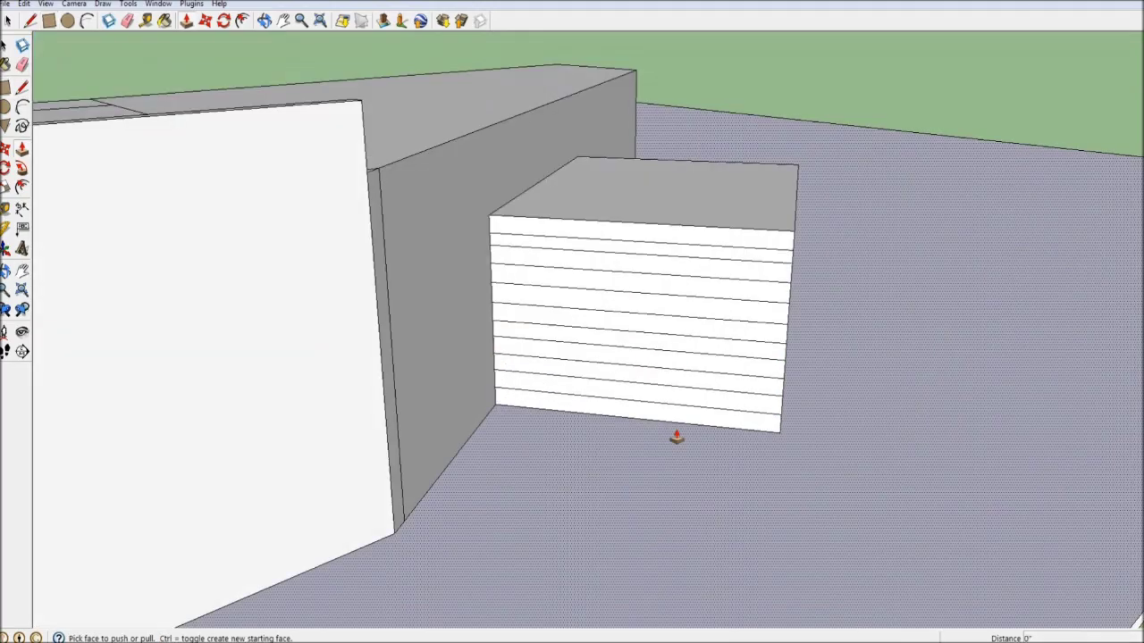
{"action": "middle_click_drag", "start_coordinate": [609, 436], "coordinate": [650, 458]}
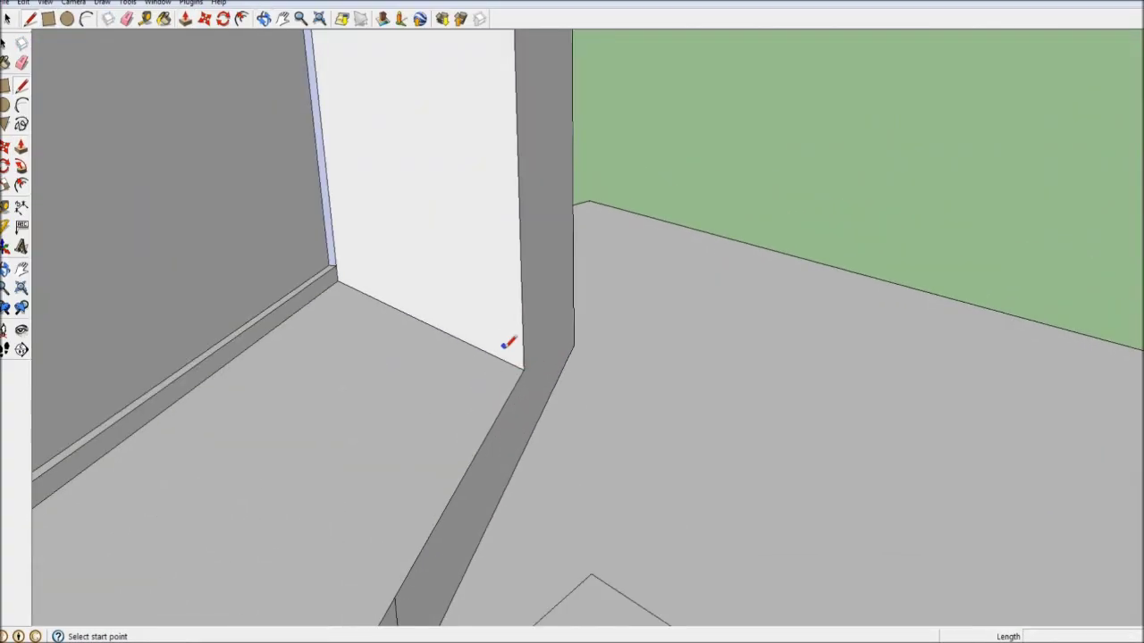
- Draw a line along the low front wall's ledge edge and bring up the materials library
{"action": "left_click", "coordinate": [511, 312]}
{"action": "middle_click_drag", "start_coordinate": [510, 312], "coordinate": [467, 483]}
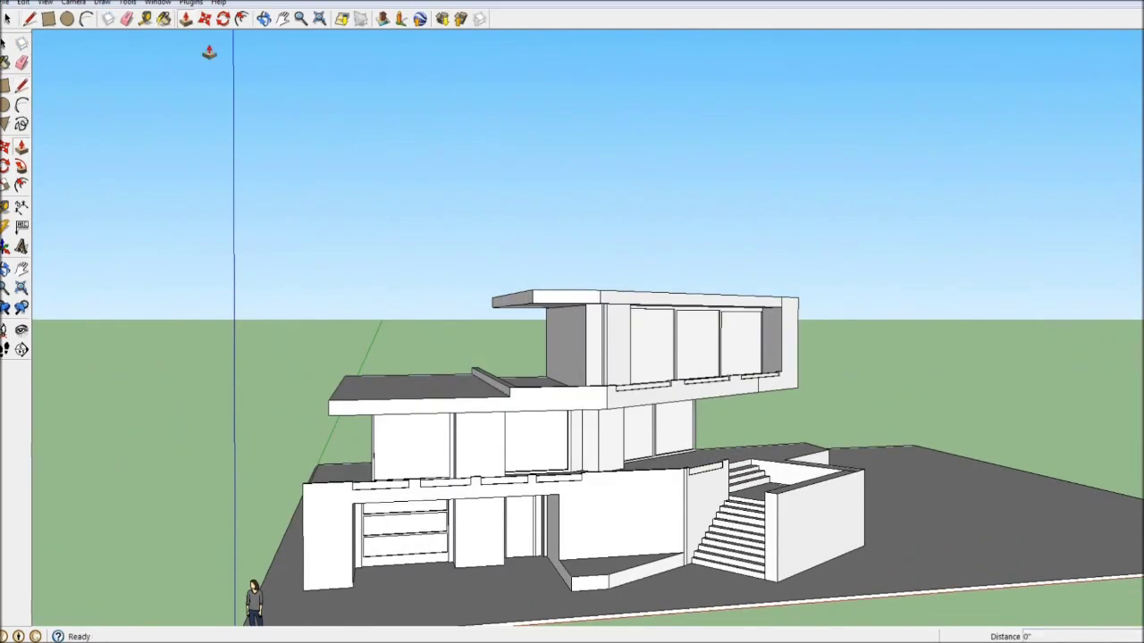
{"action": "left_click", "coordinate": [165, 19]}
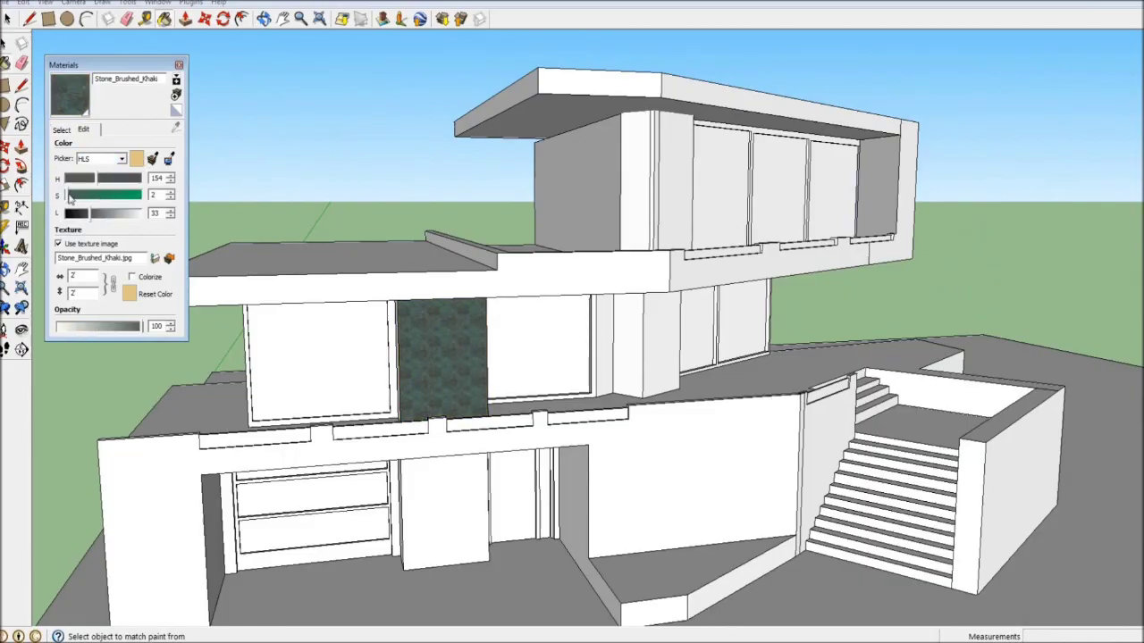
- Desaturate the stone texture and pull back to view the whole house
{"action": "left_click_drag", "start_coordinate": [72, 197], "coordinate": [66, 197]}
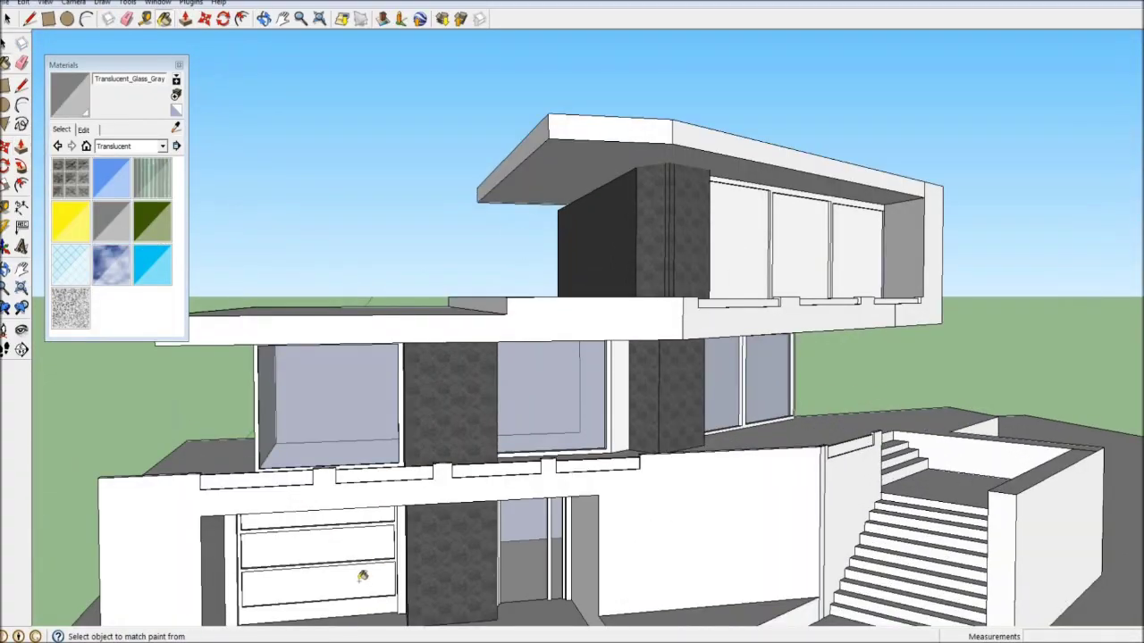
{"action": "middle_click_drag", "start_coordinate": [363, 575], "coordinate": [711, 398]}
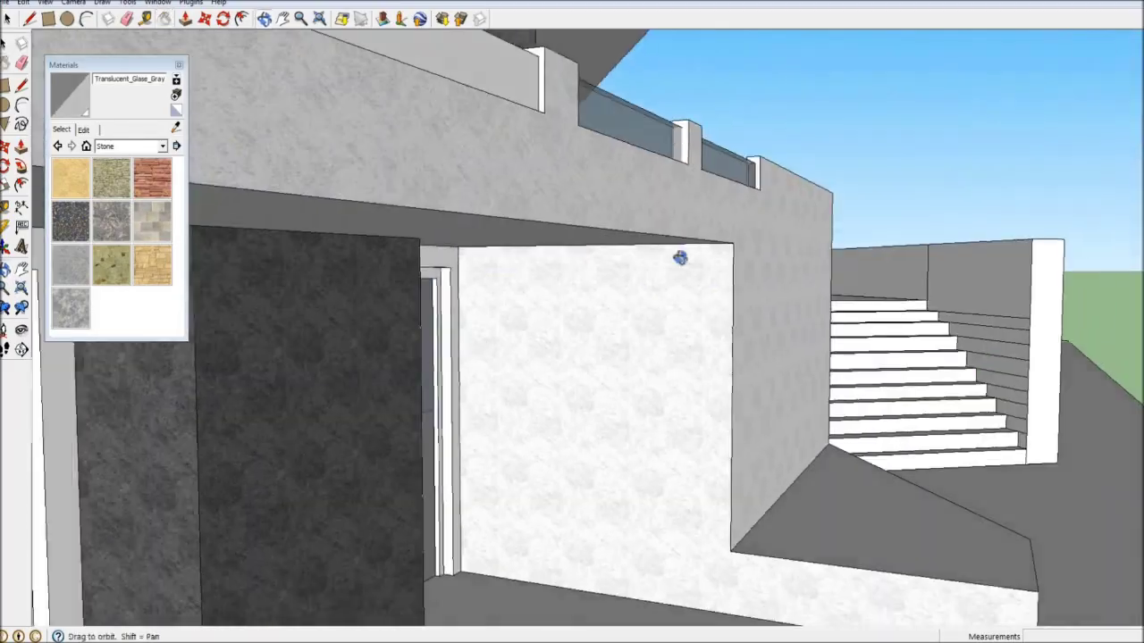
{"action": "middle_click_drag", "start_coordinate": [680, 257], "coordinate": [771, 256]}
{"action": "scroll", "coordinate": [245, 106], "scroll_direction": "down", "scroll_amount": 5}
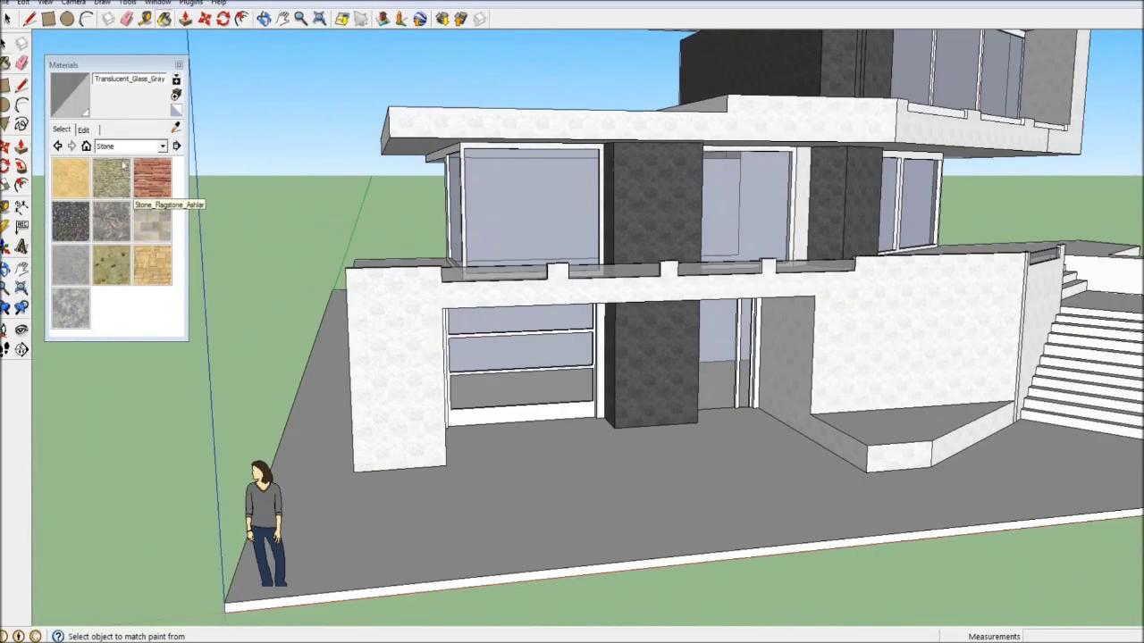
- Paint the window frames a dark grey plain colour, checking frame, mullion and sill up close
{"action": "left_click", "coordinate": [503, 197]}
{"action": "scroll", "coordinate": [503, 197], "scroll_direction": "up", "scroll_amount": 10}
{"action": "scroll", "coordinate": [396, 438], "scroll_direction": "up", "scroll_amount": 5}
{"action": "mouse_move", "coordinate": [654, 215]}
{"action": "middle_mouse_down"}
{"action": "mouse_move", "coordinate": [312, 92]}
{"action": "mouse_move", "coordinate": [140, 449]}
{"action": "middle_mouse_up"}
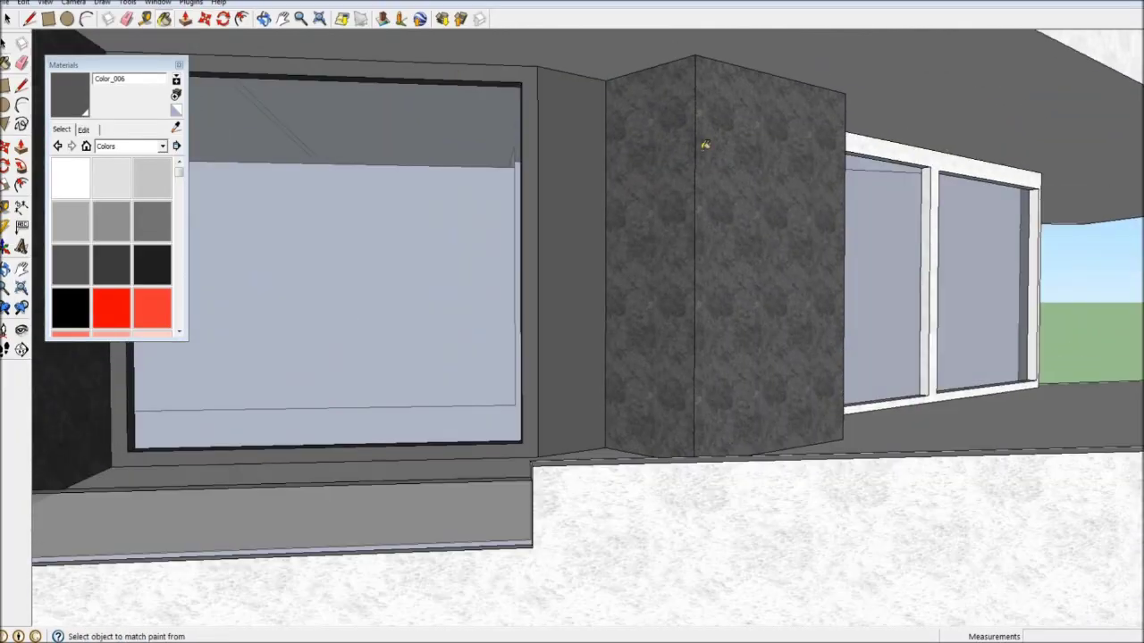
{"action": "middle_click_drag", "start_coordinate": [706, 145], "coordinate": [788, 334]}
{"action": "middle_click_drag", "start_coordinate": [717, 128], "coordinate": [1060, 358]}
{"action": "scroll", "coordinate": [611, 414], "scroll_direction": "down", "scroll_amount": 5}
{"action": "scroll", "coordinate": [611, 414], "scroll_direction": "up", "scroll_amount": 5}
{"action": "scroll", "coordinate": [1001, 410], "scroll_direction": "up", "scroll_amount": 3}
{"action": "mouse_move", "coordinate": [1001, 409]}
{"action": "middle_mouse_down"}
{"action": "mouse_move", "coordinate": [237, 273]}
{"action": "mouse_move", "coordinate": [449, 312]}
{"action": "middle_mouse_up"}
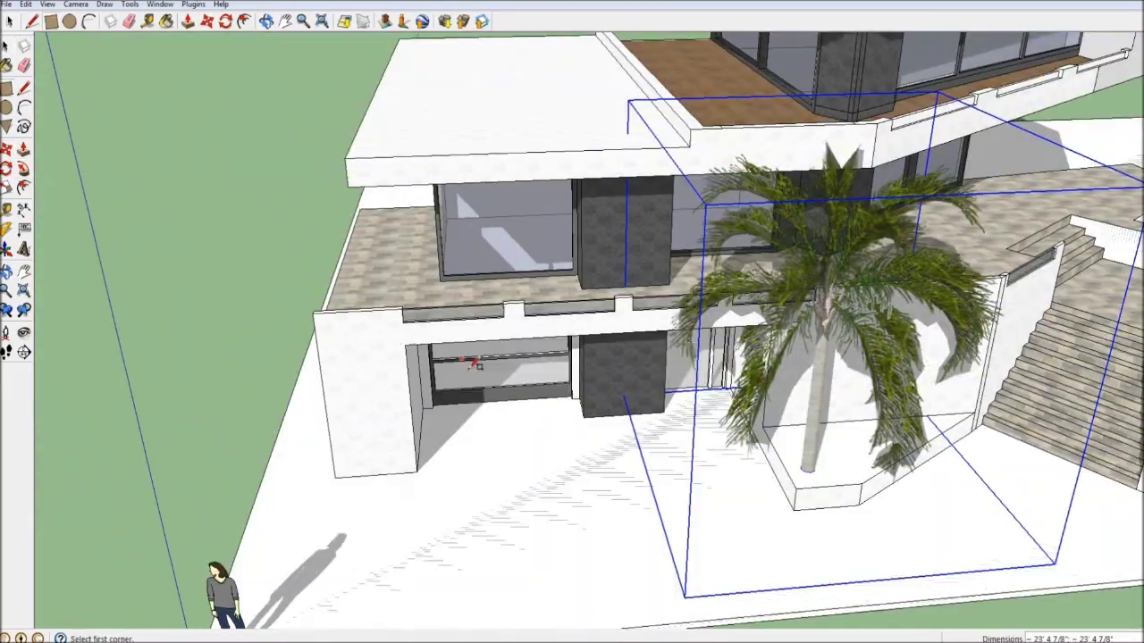
- Lay a Stone_Masonry_Multi patio before the garage and bring up vegetation materials for grass
{"action": "middle_click_drag", "start_coordinate": [474, 364], "coordinate": [811, 526]}
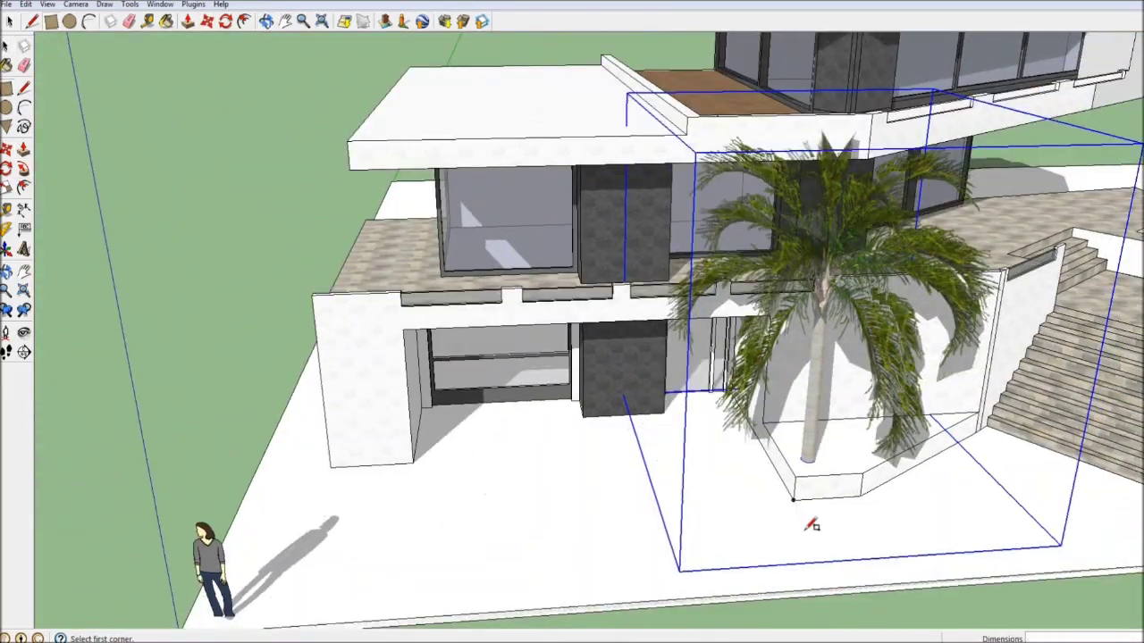
{"action": "middle_click_drag", "start_coordinate": [427, 407], "coordinate": [842, 582]}
{"action": "key", "text": "b"}
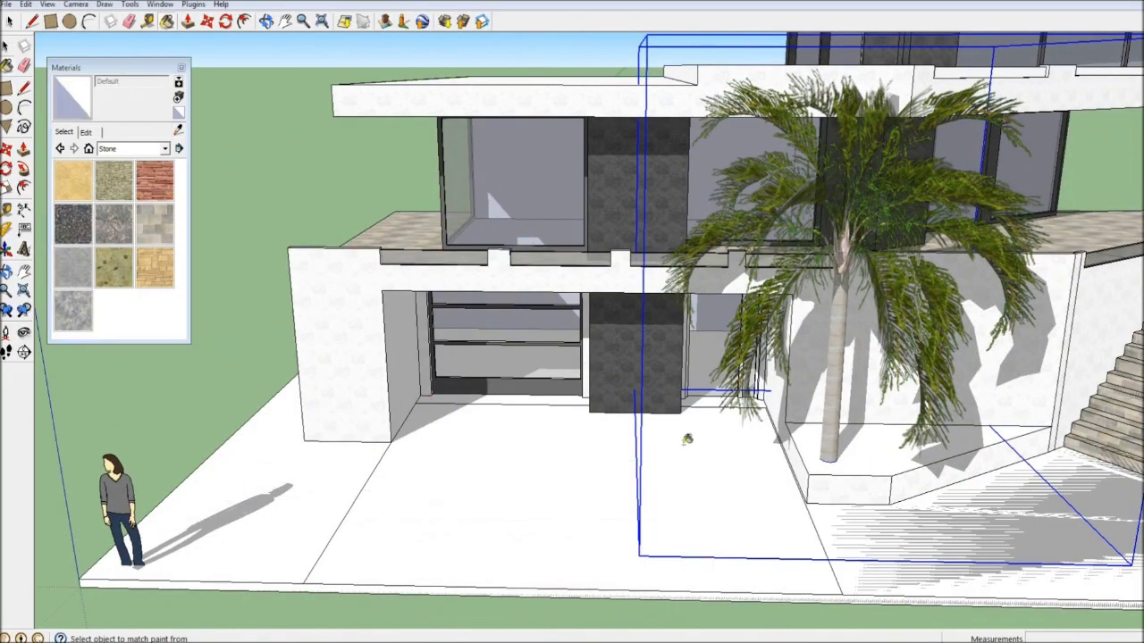
{"action": "middle_click_drag", "start_coordinate": [689, 439], "coordinate": [613, 456]}
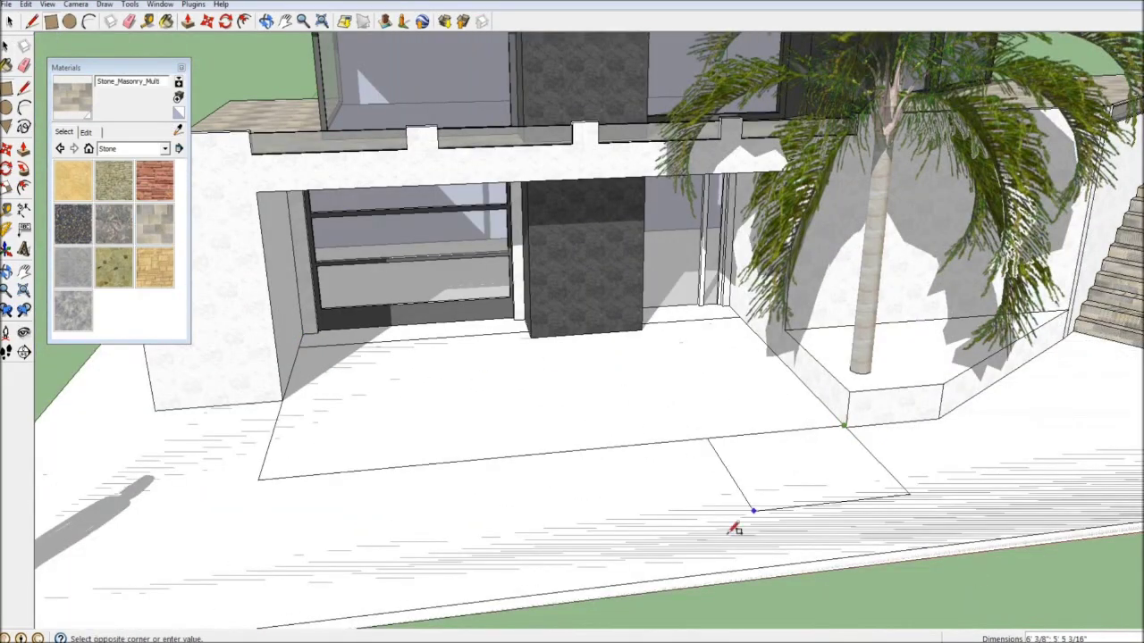
{"action": "middle_click_drag", "start_coordinate": [733, 524], "coordinate": [323, 425]}
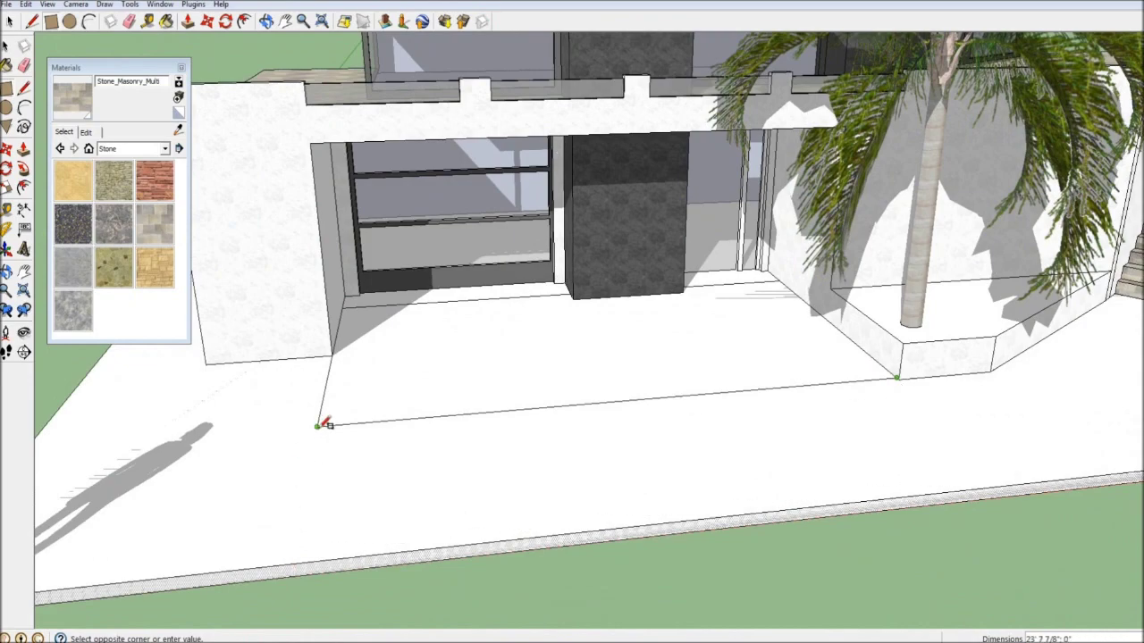
{"action": "scroll", "coordinate": [724, 318], "scroll_direction": "down", "scroll_amount": 5}
{"action": "scroll", "coordinate": [521, 417], "scroll_direction": "up", "scroll_amount": 3}
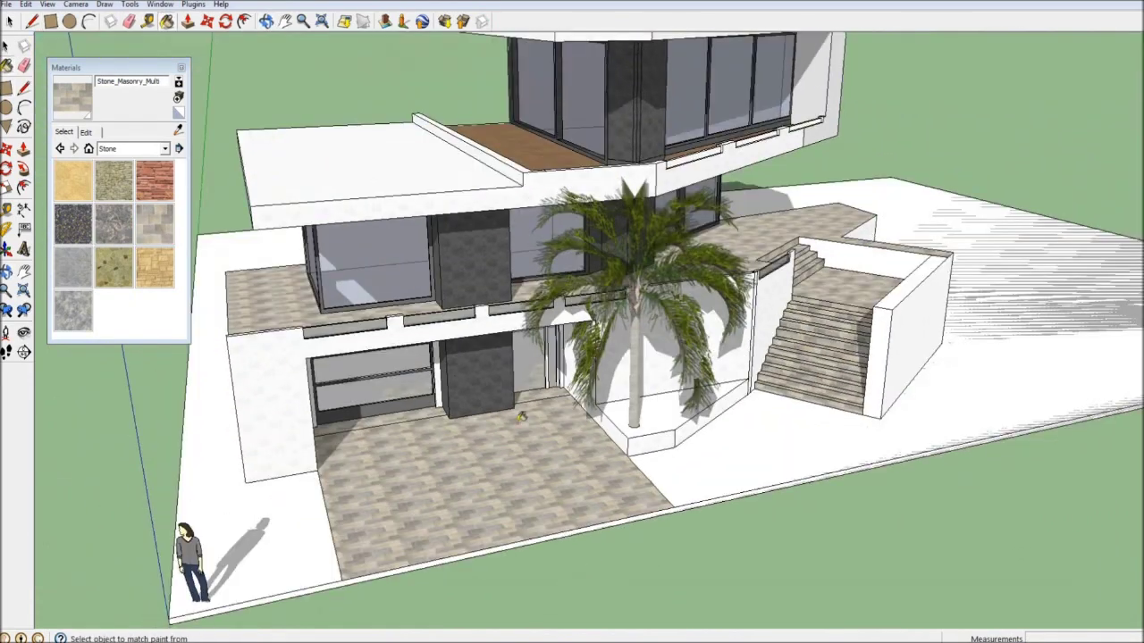
{"action": "left_click", "coordinate": [132, 297]}
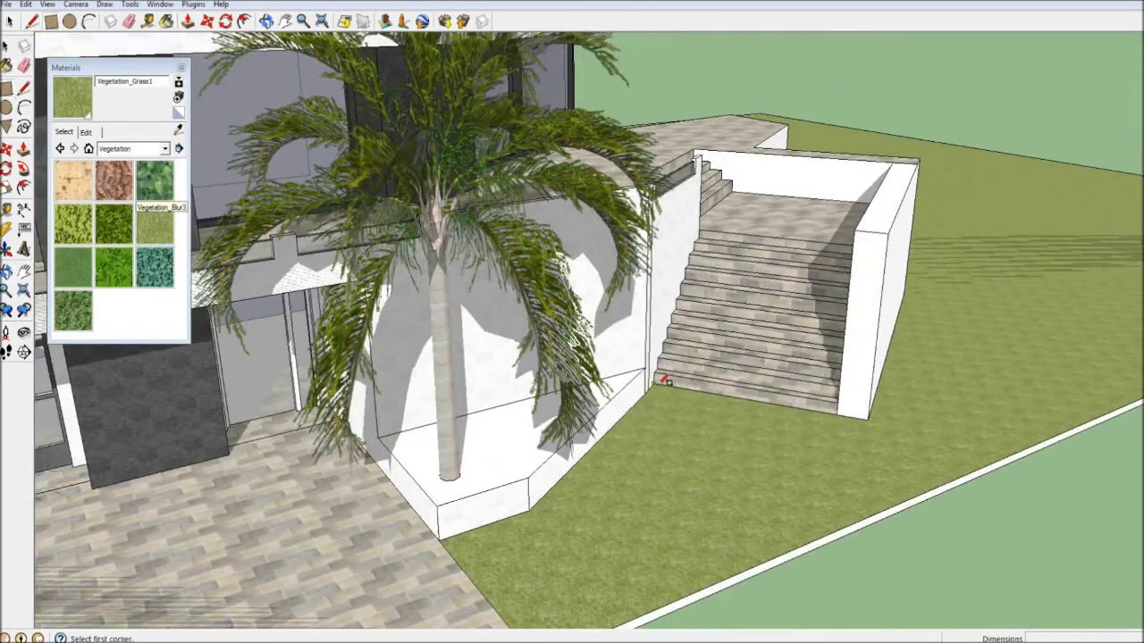
- Mark out a lawn shape before the stairs and run a guide line from the stair corner
{"action": "scroll", "coordinate": [664, 380], "scroll_direction": "up", "scroll_amount": 4}
{"action": "left_click", "coordinate": [871, 442]}
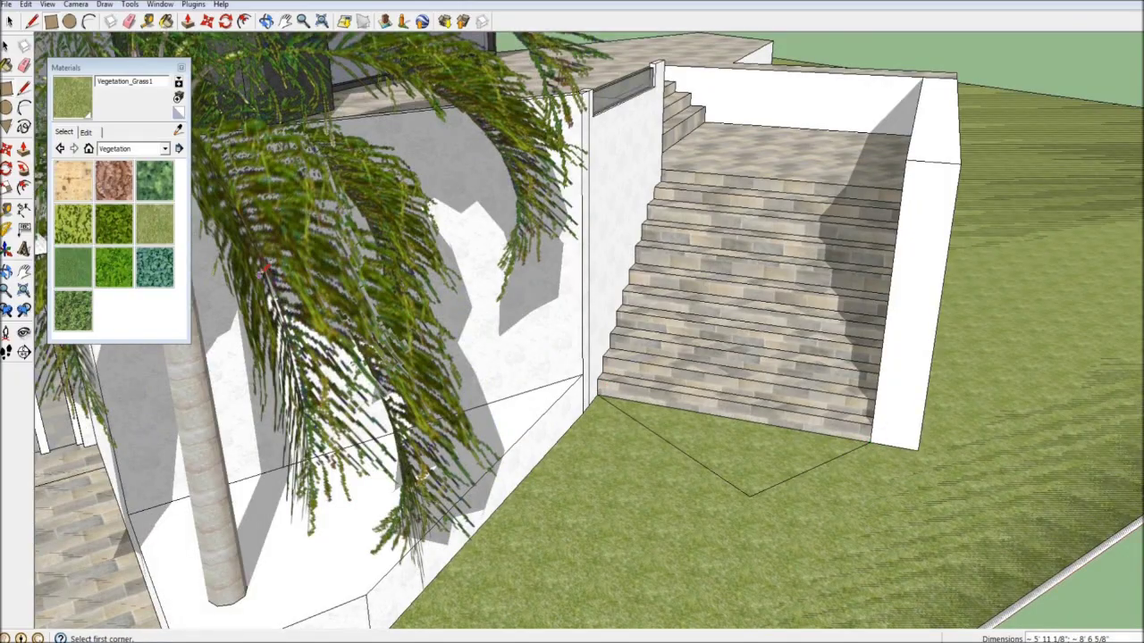
{"action": "left_click", "coordinate": [865, 439]}
{"action": "middle_click_drag", "start_coordinate": [865, 440], "coordinate": [836, 373]}
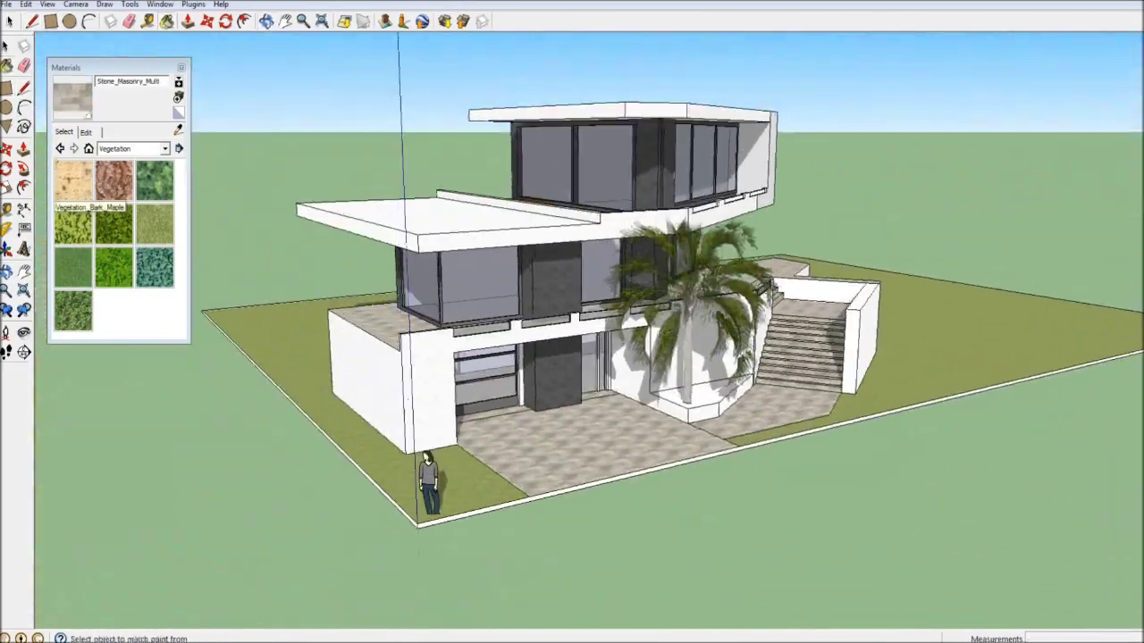
- Select the palm tree and orbit up to the upper terrace
{"action": "key", "text": "space"}
{"action": "left_click", "coordinate": [619, 371]}
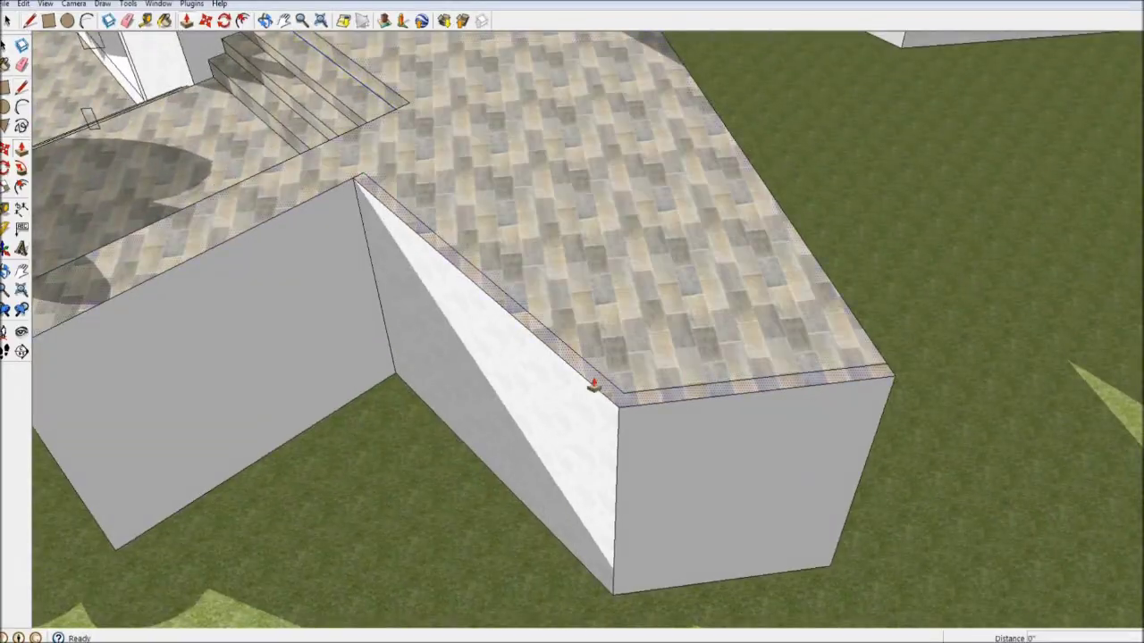
{"action": "middle_click_drag", "start_coordinate": [592, 387], "coordinate": [377, 175]}
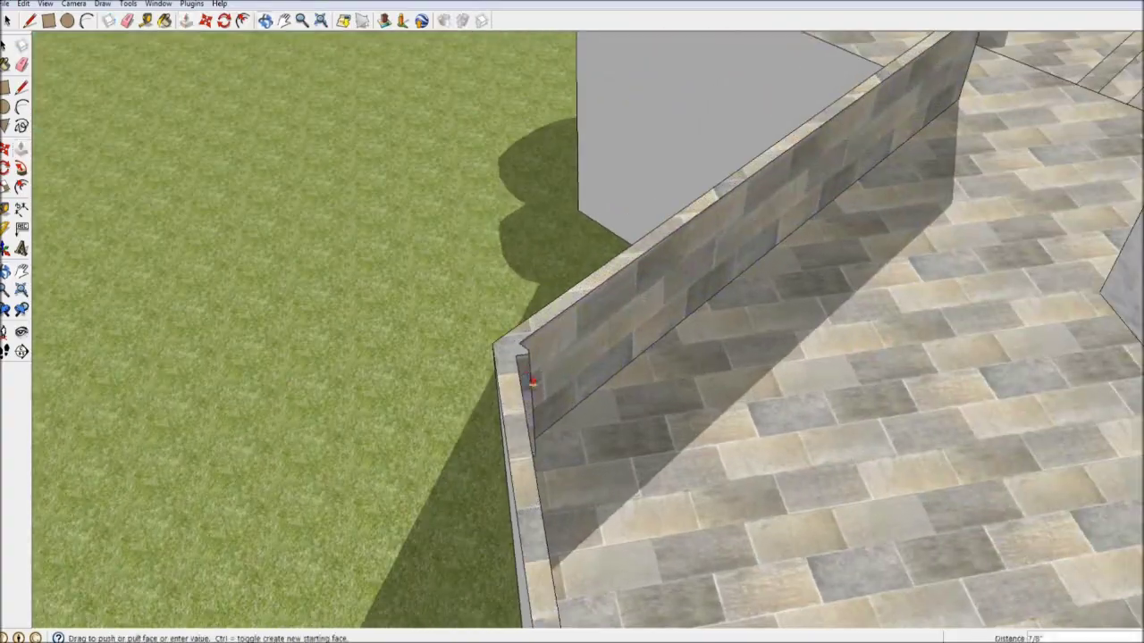
- Orbit around the terrace edge walls toward the grass and over the roof
{"action": "middle_click_drag", "start_coordinate": [531, 382], "coordinate": [951, 399]}
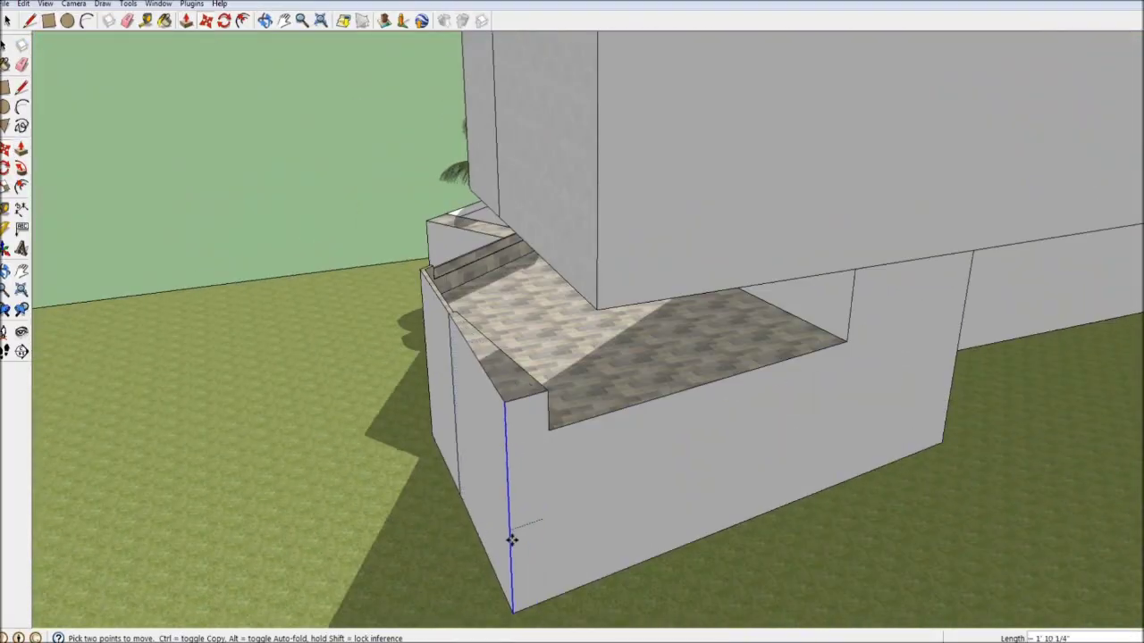
{"action": "middle_click_drag", "start_coordinate": [511, 540], "coordinate": [521, 626]}
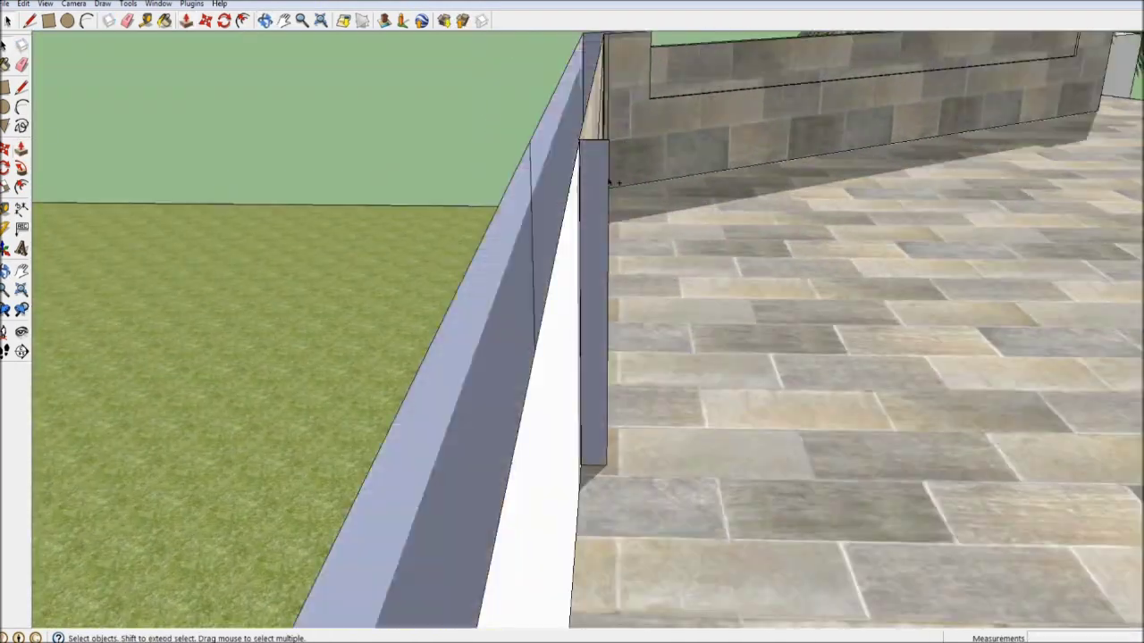
{"action": "middle_click_drag", "start_coordinate": [929, 331], "coordinate": [620, 498]}
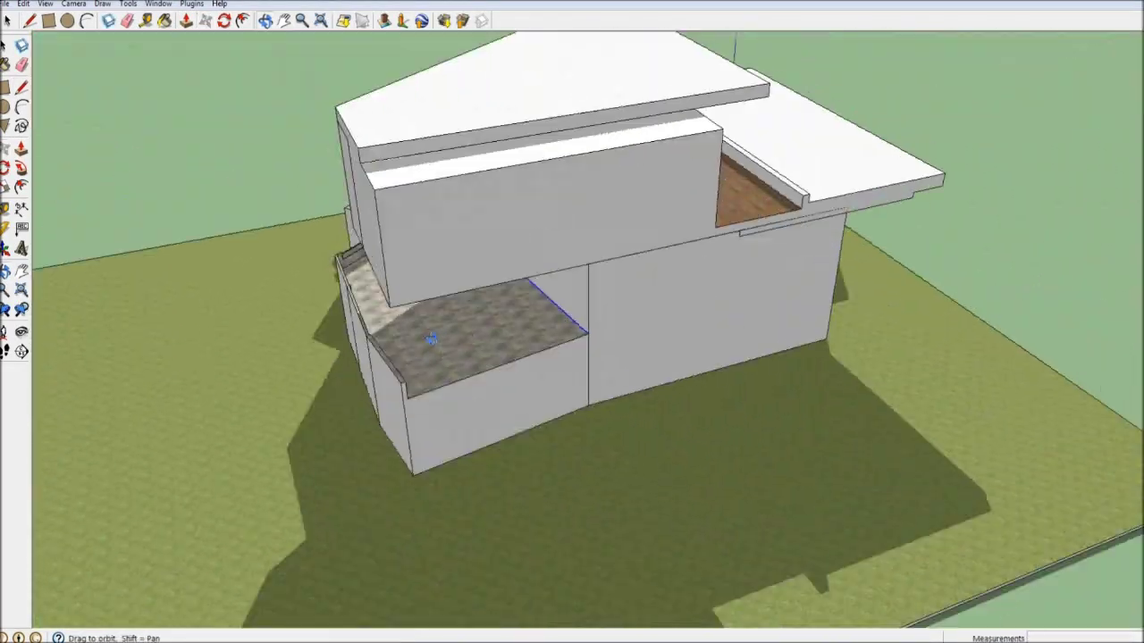
- Push/pull faces around the green hedge box and orbit out to a wide view
{"action": "key", "text": "p"}
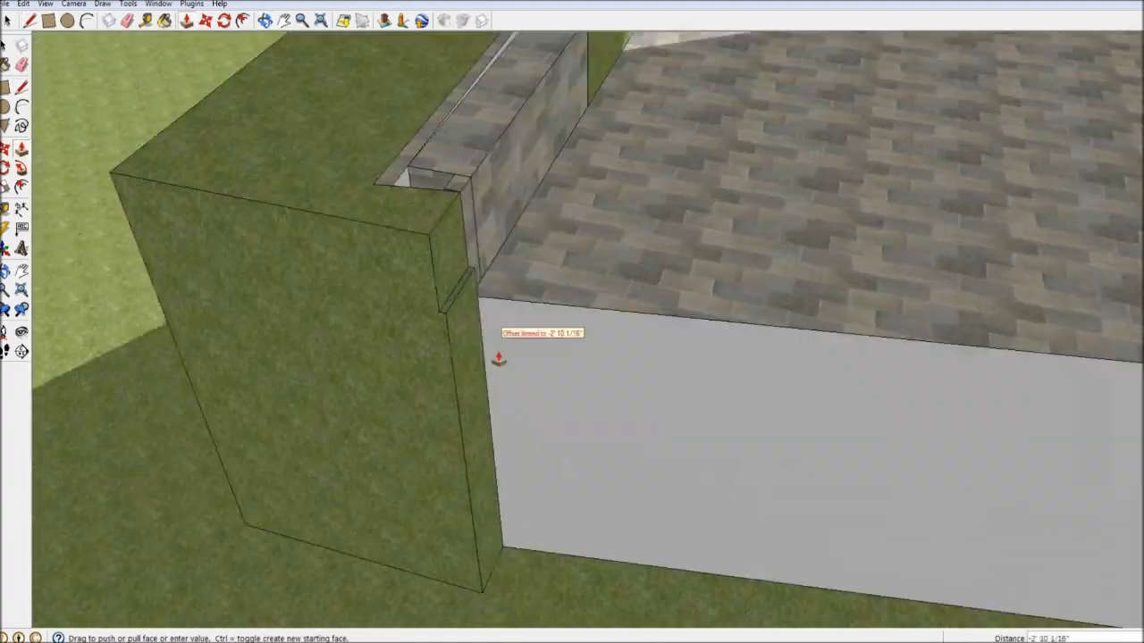
{"action": "middle_click_drag", "start_coordinate": [498, 370], "coordinate": [641, 495]}
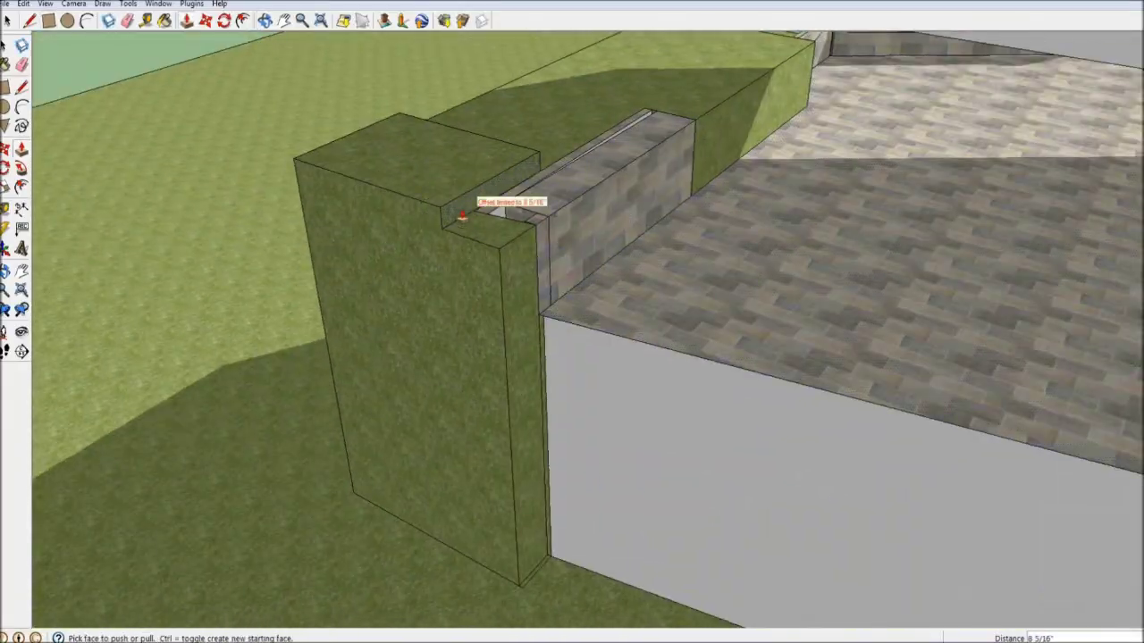
{"action": "middle_click_drag", "start_coordinate": [462, 217], "coordinate": [630, 401]}
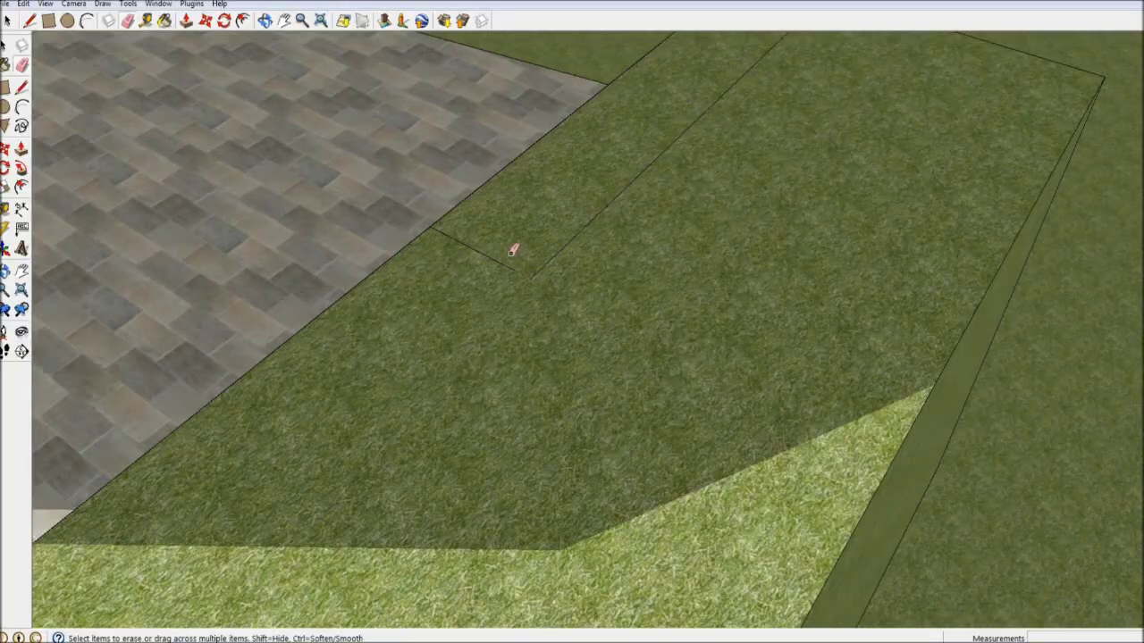
{"action": "scroll", "coordinate": [514, 251], "scroll_direction": "down", "scroll_amount": 3}
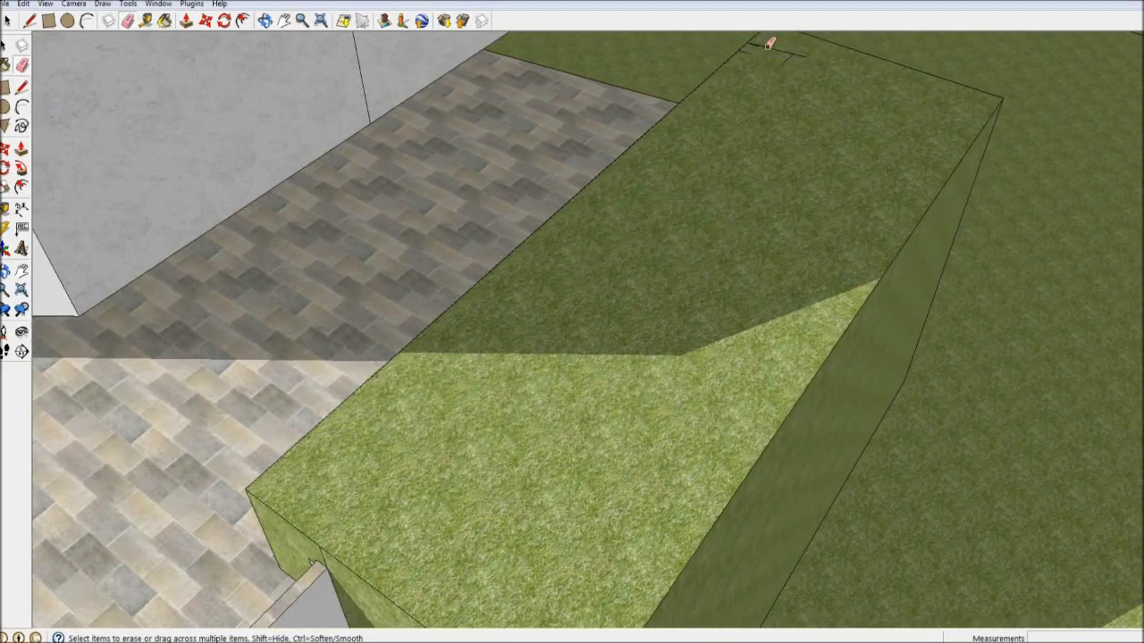
{"action": "scroll", "coordinate": [766, 44], "scroll_direction": "down", "scroll_amount": 5}
{"action": "mouse_move", "coordinate": [766, 44]}
{"action": "middle_mouse_down"}
{"action": "mouse_move", "coordinate": [843, 184]}
{"action": "mouse_move", "coordinate": [924, 212]}
{"action": "mouse_move", "coordinate": [191, 307]}
{"action": "middle_mouse_up"}
- Move geometry while orbiting from low side views up to the roof overhang
{"action": "scroll", "coordinate": [191, 306], "scroll_direction": "up", "scroll_amount": 5}
{"action": "key", "text": "m"}
{"action": "scroll", "coordinate": [452, 500], "scroll_direction": "up", "scroll_amount": 3}
{"action": "middle_click_drag", "start_coordinate": [400, 443], "coordinate": [536, 269]}
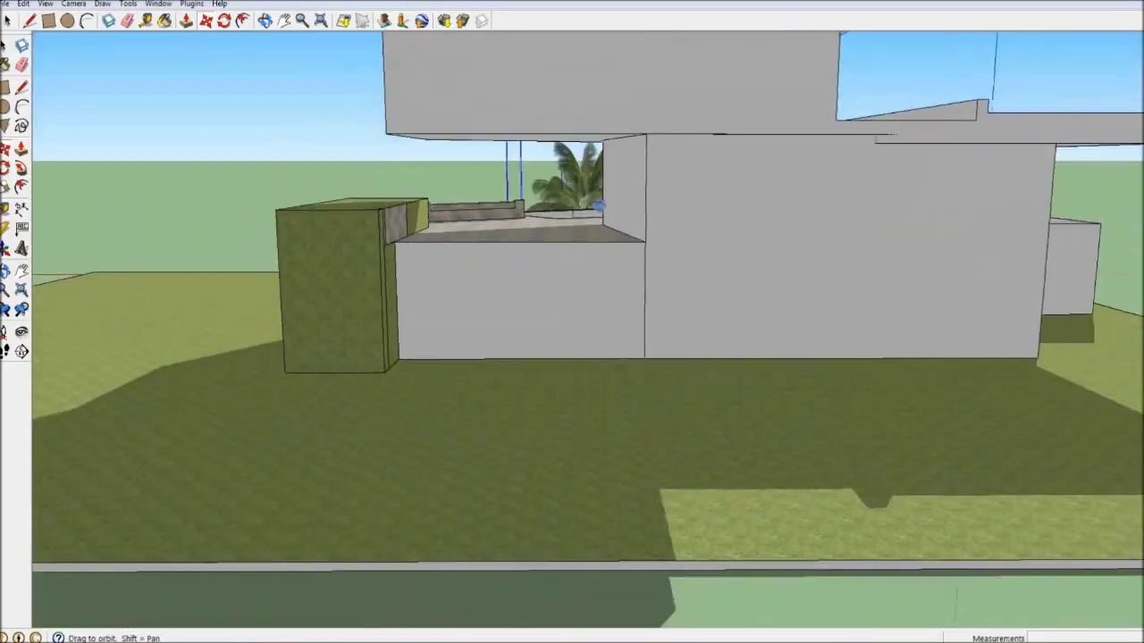
{"action": "scroll", "coordinate": [536, 230], "scroll_direction": "up", "scroll_amount": 3}
{"action": "key", "text": "d"}
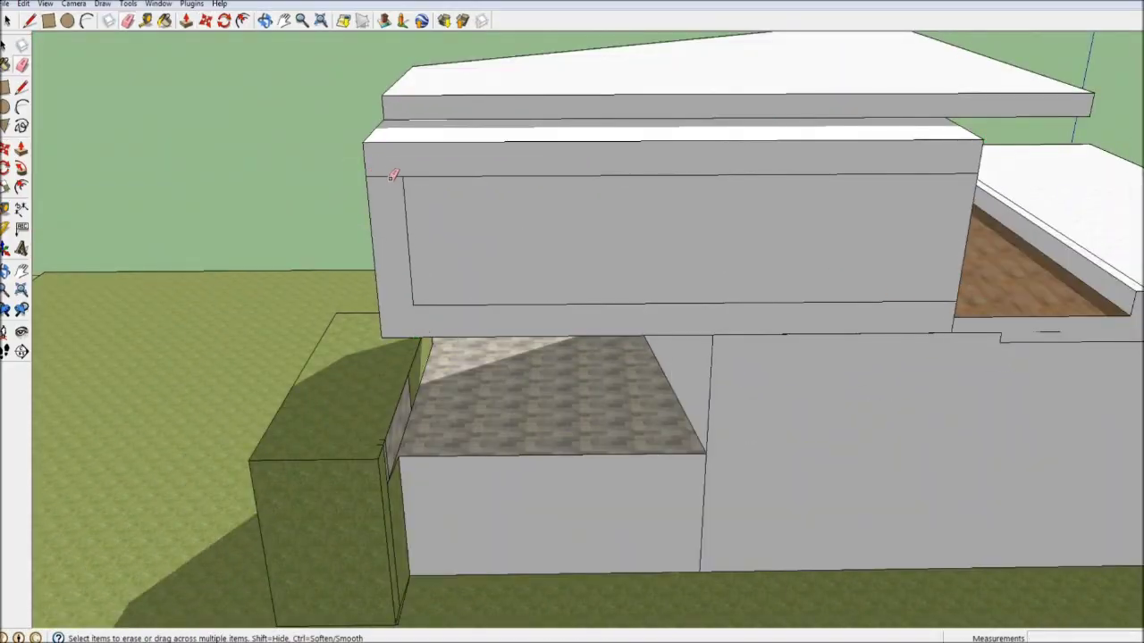
{"action": "middle_click_drag", "start_coordinate": [397, 201], "coordinate": [749, 184]}
{"action": "mouse_move", "coordinate": [921, 92]}
{"action": "middle_mouse_down"}
{"action": "mouse_move", "coordinate": [685, 357]}
{"action": "mouse_move", "coordinate": [388, 161]}
{"action": "middle_mouse_up"}
- Select and delete the tilted roof piece at the overhang edge
{"action": "scroll", "coordinate": [574, 299], "scroll_direction": "up", "scroll_amount": 3}
{"action": "key", "text": "m"}
{"action": "scroll", "coordinate": [707, 236], "scroll_direction": "up", "scroll_amount": 3}
{"action": "mouse_move", "coordinate": [707, 236]}
{"action": "middle_mouse_down"}
{"action": "mouse_move", "coordinate": [760, 163]}
{"action": "mouse_move", "coordinate": [945, 291]}
{"action": "mouse_move", "coordinate": [1051, 408]}
{"action": "middle_mouse_up"}
{"action": "scroll", "coordinate": [959, 283], "scroll_direction": "up", "scroll_amount": 3}
{"action": "scroll", "coordinate": [960, 282], "scroll_direction": "down", "scroll_amount": 5}
{"action": "key", "text": "p"}
{"action": "left_click", "coordinate": [863, 179]}
{"action": "left_click", "coordinate": [552, 107]}
{"action": "scroll", "coordinate": [612, 295], "scroll_direction": "up", "scroll_amount": 3}
- Inspect the block under the overhang and the paved terrace, adjusting with Move and Push/Pull
{"action": "mouse_move", "coordinate": [611, 295]}
{"action": "middle_mouse_down"}
{"action": "mouse_move", "coordinate": [605, 325]}
{"action": "mouse_move", "coordinate": [608, 270]}
{"action": "middle_mouse_up"}
{"action": "scroll", "coordinate": [605, 325], "scroll_direction": "up", "scroll_amount": 3}
{"action": "scroll", "coordinate": [608, 270], "scroll_direction": "down", "scroll_amount": 5}
{"action": "middle_click_drag", "start_coordinate": [778, 365], "coordinate": [725, 302]}
{"action": "scroll", "coordinate": [684, 220], "scroll_direction": "up", "scroll_amount": 5}
{"action": "scroll", "coordinate": [686, 575], "scroll_direction": "down", "scroll_amount": 3}
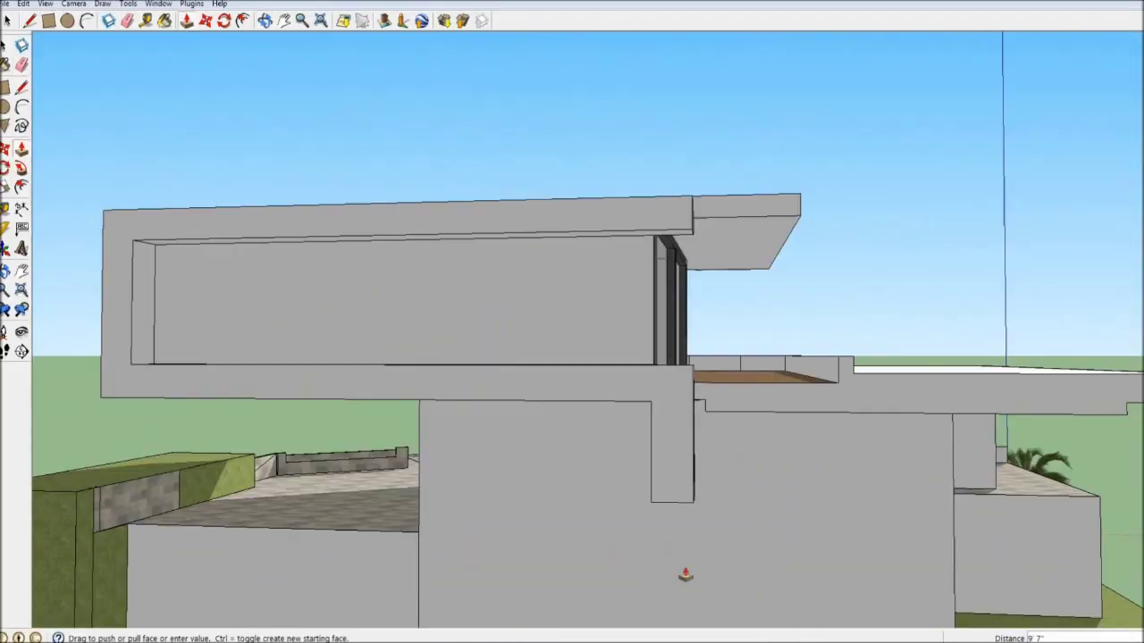
{"action": "middle_click_drag", "start_coordinate": [686, 575], "coordinate": [408, 426]}
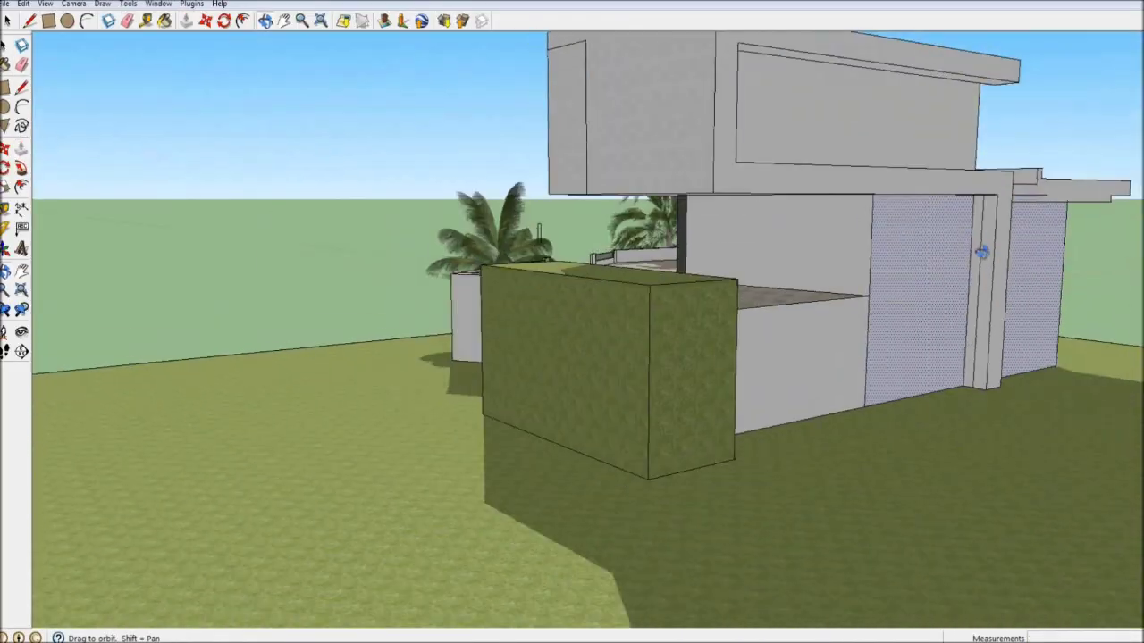
{"action": "scroll", "coordinate": [409, 426], "scroll_direction": "up", "scroll_amount": 3}
{"action": "scroll", "coordinate": [401, 260], "scroll_direction": "up", "scroll_amount": 3}
{"action": "key", "text": "m"}
{"action": "scroll", "coordinate": [260, 394], "scroll_direction": "up", "scroll_amount": 3}
{"action": "key", "text": "p"}
{"action": "scroll", "coordinate": [499, 447], "scroll_direction": "down", "scroll_amount": 3}
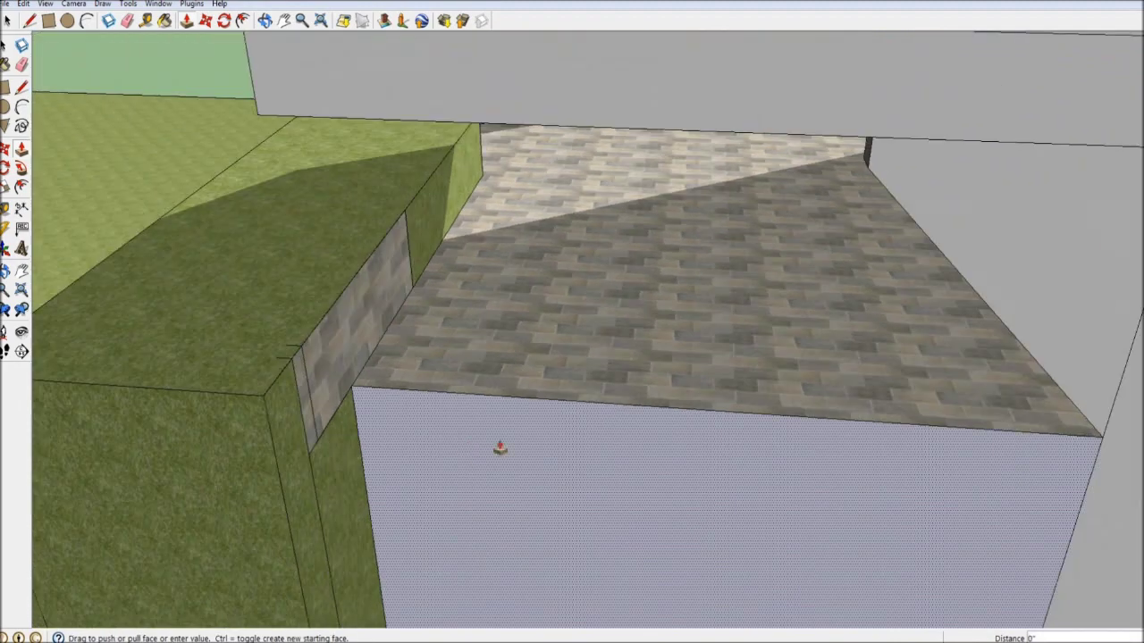
{"action": "scroll", "coordinate": [393, 474], "scroll_direction": "down", "scroll_amount": 3}
- Add a dividing line on the lower front wall and extend the ledge end face
{"action": "mouse_move", "coordinate": [408, 460]}
{"action": "middle_mouse_down"}
{"action": "mouse_move", "coordinate": [671, 335]}
{"action": "mouse_move", "coordinate": [796, 370]}
{"action": "middle_mouse_up"}
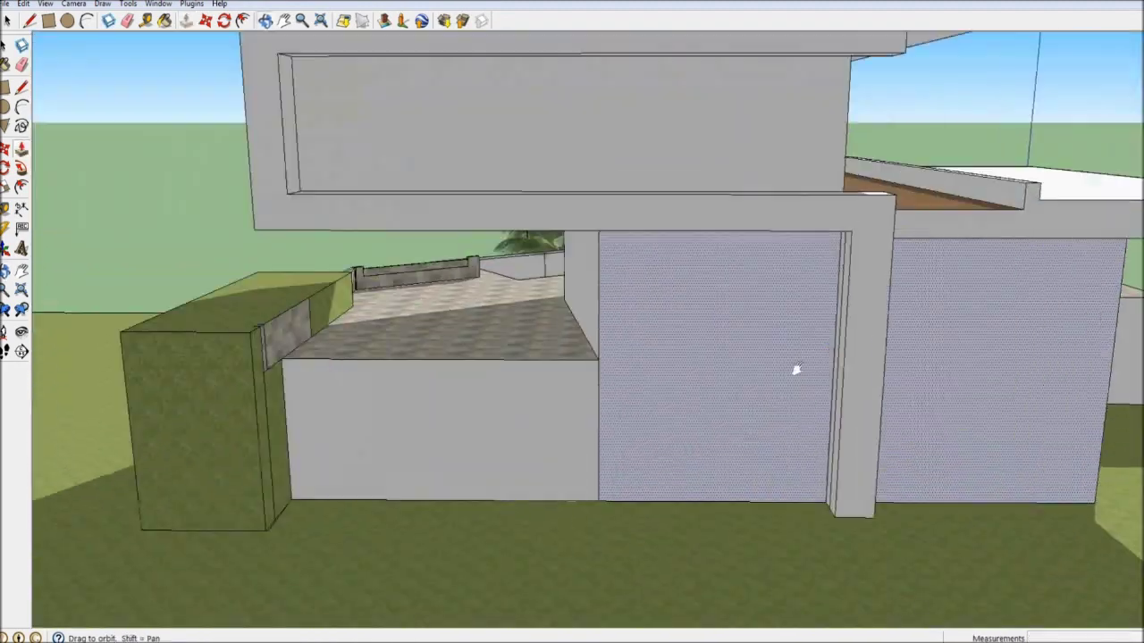
{"action": "scroll", "coordinate": [796, 370], "scroll_direction": "up", "scroll_amount": 3}
{"action": "key", "text": "l"}
{"action": "left_click", "coordinate": [594, 278]}
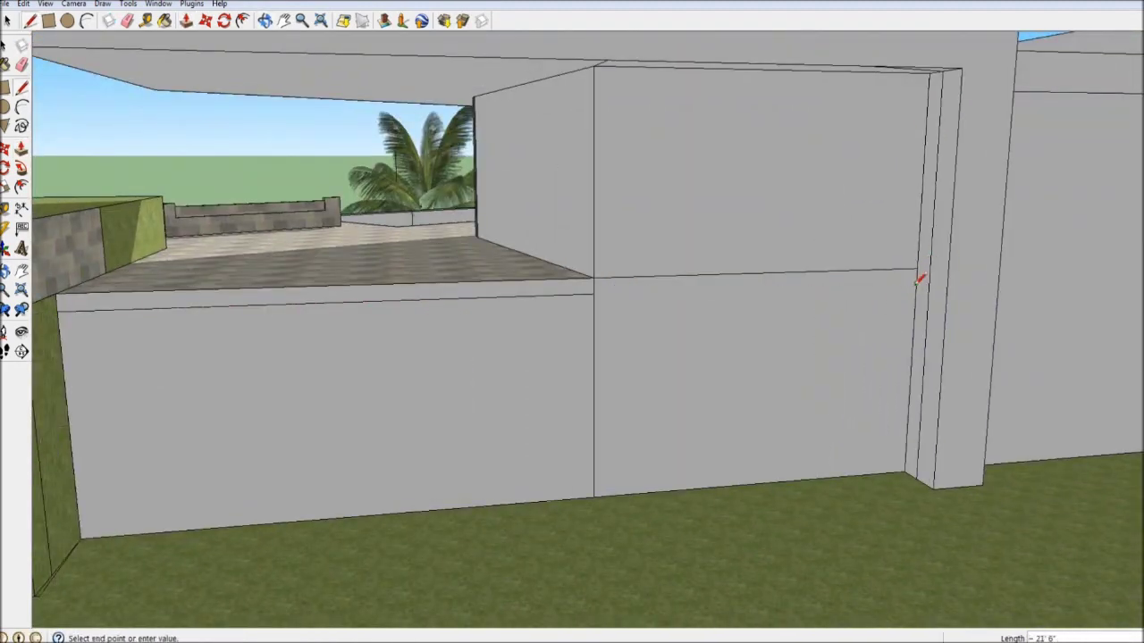
{"action": "key", "text": "p"}
{"action": "mouse_move", "coordinate": [746, 295]}
{"action": "middle_mouse_down"}
{"action": "mouse_move", "coordinate": [710, 335]}
{"action": "mouse_move", "coordinate": [572, 309]}
{"action": "mouse_move", "coordinate": [383, 358]}
{"action": "mouse_move", "coordinate": [779, 383]}
{"action": "mouse_move", "coordinate": [637, 400]}
{"action": "middle_mouse_up"}
{"action": "left_click", "coordinate": [637, 400]}
- Erase and move edges around the green pillar and ledge, then view the whole house
{"action": "mouse_move", "coordinate": [554, 387]}
{"action": "middle_mouse_down"}
{"action": "mouse_move", "coordinate": [485, 353]}
{"action": "mouse_move", "coordinate": [524, 340]}
{"action": "mouse_move", "coordinate": [455, 278]}
{"action": "middle_mouse_up"}
{"action": "scroll", "coordinate": [485, 352], "scroll_direction": "down", "scroll_amount": 5}
{"action": "scroll", "coordinate": [524, 340], "scroll_direction": "up", "scroll_amount": 5}
{"action": "key", "text": "e"}
{"action": "key", "text": "e"}
{"action": "mouse_move", "coordinate": [532, 325]}
{"action": "middle_mouse_down"}
{"action": "mouse_move", "coordinate": [469, 328]}
{"action": "mouse_move", "coordinate": [735, 300]}
{"action": "mouse_move", "coordinate": [962, 352]}
{"action": "mouse_move", "coordinate": [659, 256]}
{"action": "mouse_move", "coordinate": [416, 304]}
{"action": "middle_mouse_up"}
{"action": "key", "text": "m"}
{"action": "key", "text": "r"}
{"action": "middle_click_drag", "start_coordinate": [464, 353], "coordinate": [584, 410]}
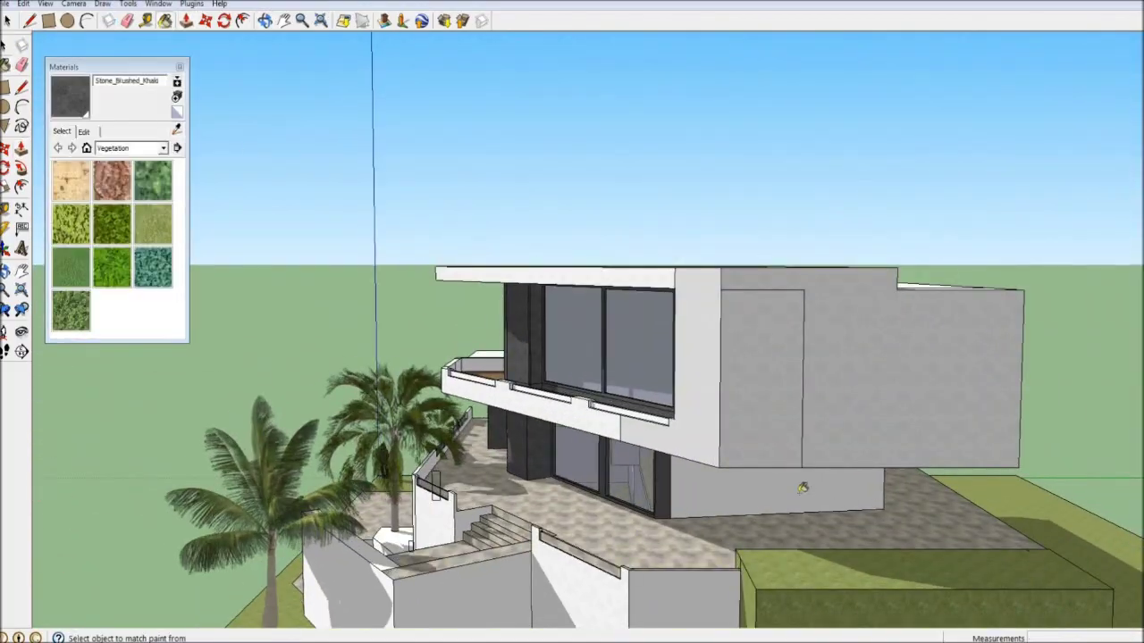
{"action": "scroll", "coordinate": [462, 325], "scroll_direction": "up", "scroll_amount": 5}
- Orbit around the upper wooden deck and select a beam's underside face
{"action": "mouse_move", "coordinate": [462, 324]}
{"action": "middle_mouse_down"}
{"action": "mouse_move", "coordinate": [588, 572]}
{"action": "mouse_move", "coordinate": [485, 396]}
{"action": "mouse_move", "coordinate": [606, 298]}
{"action": "middle_mouse_up"}
{"action": "scroll", "coordinate": [467, 459], "scroll_direction": "up", "scroll_amount": 3}
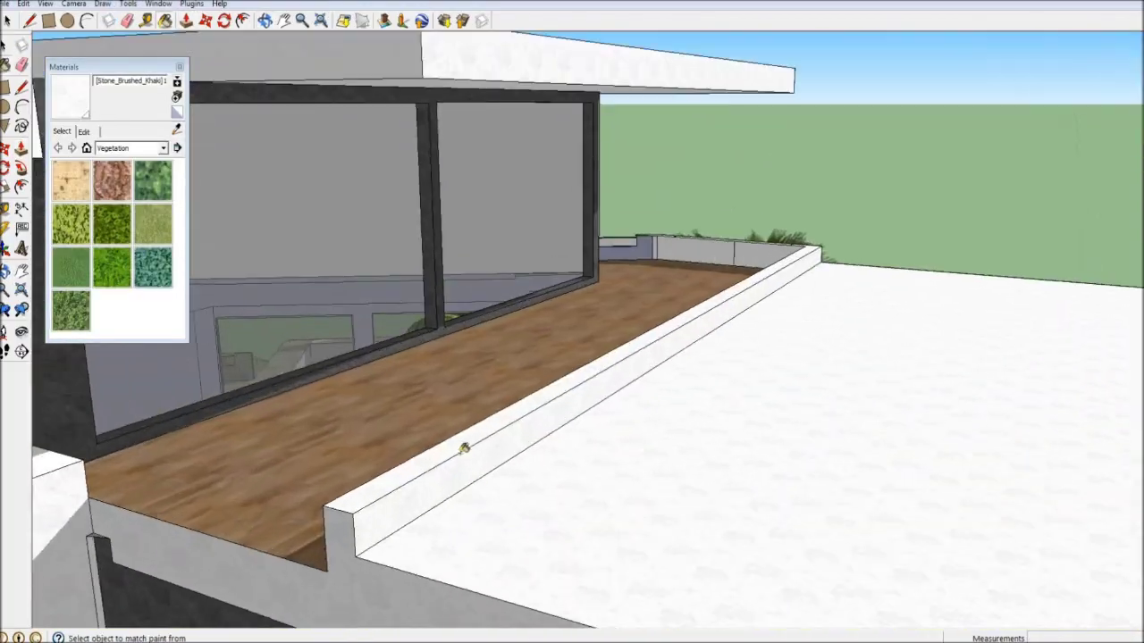
{"action": "scroll", "coordinate": [269, 163], "scroll_direction": "down", "scroll_amount": 2}
{"action": "scroll", "coordinate": [659, 458], "scroll_direction": "down", "scroll_amount": 6}
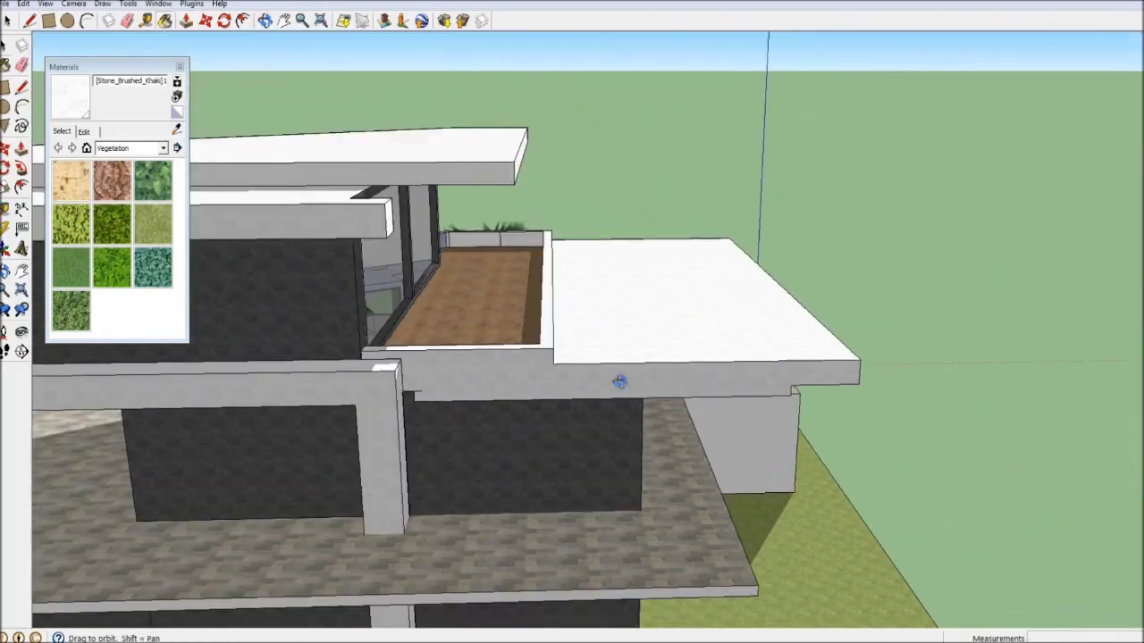
{"action": "scroll", "coordinate": [308, 239], "scroll_direction": "up", "scroll_amount": 8}
{"action": "key", "text": "r"}
{"action": "scroll", "coordinate": [358, 357], "scroll_direction": "down", "scroll_amount": 5}
{"action": "mouse_move", "coordinate": [408, 427]}
{"action": "middle_mouse_down"}
{"action": "mouse_move", "coordinate": [504, 485]}
{"action": "mouse_move", "coordinate": [616, 326]}
{"action": "middle_mouse_up"}
{"action": "scroll", "coordinate": [514, 478], "scroll_direction": "up", "scroll_amount": 1}
{"action": "left_click", "coordinate": [620, 325]}
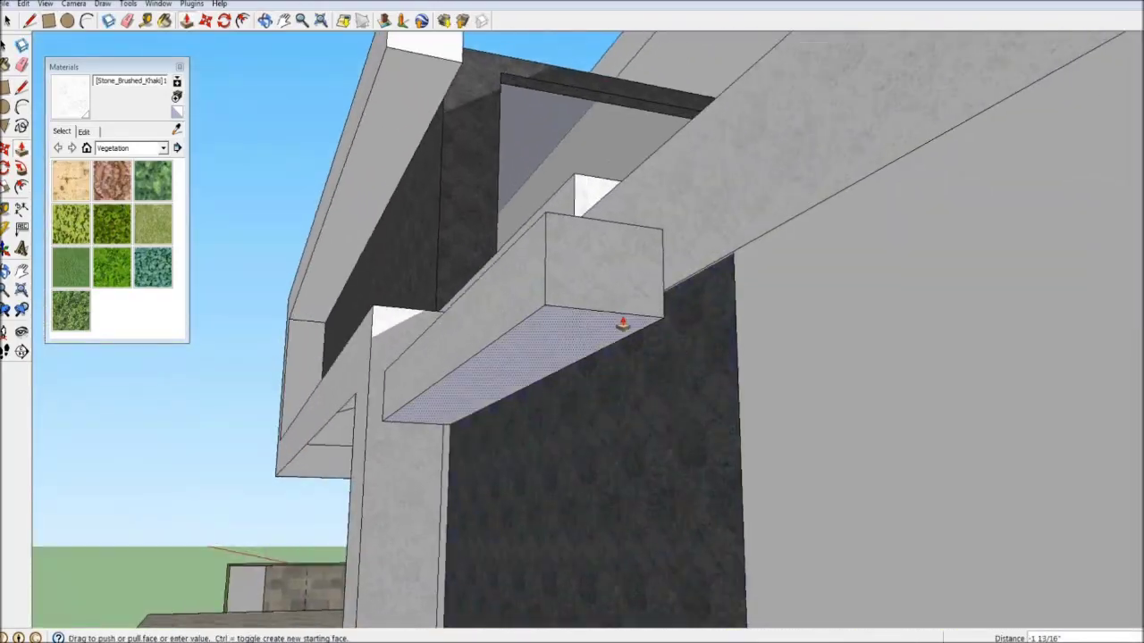
{"action": "scroll", "coordinate": [622, 324], "scroll_direction": "down", "scroll_amount": 6}
{"action": "mouse_move", "coordinate": [572, 268]}
{"action": "middle_mouse_down"}
{"action": "mouse_move", "coordinate": [537, 268]}
{"action": "mouse_move", "coordinate": [582, 230]}
{"action": "mouse_move", "coordinate": [536, 268]}
{"action": "mouse_move", "coordinate": [581, 313]}
{"action": "middle_mouse_up"}
{"action": "scroll", "coordinate": [536, 268], "scroll_direction": "up", "scroll_amount": 5}
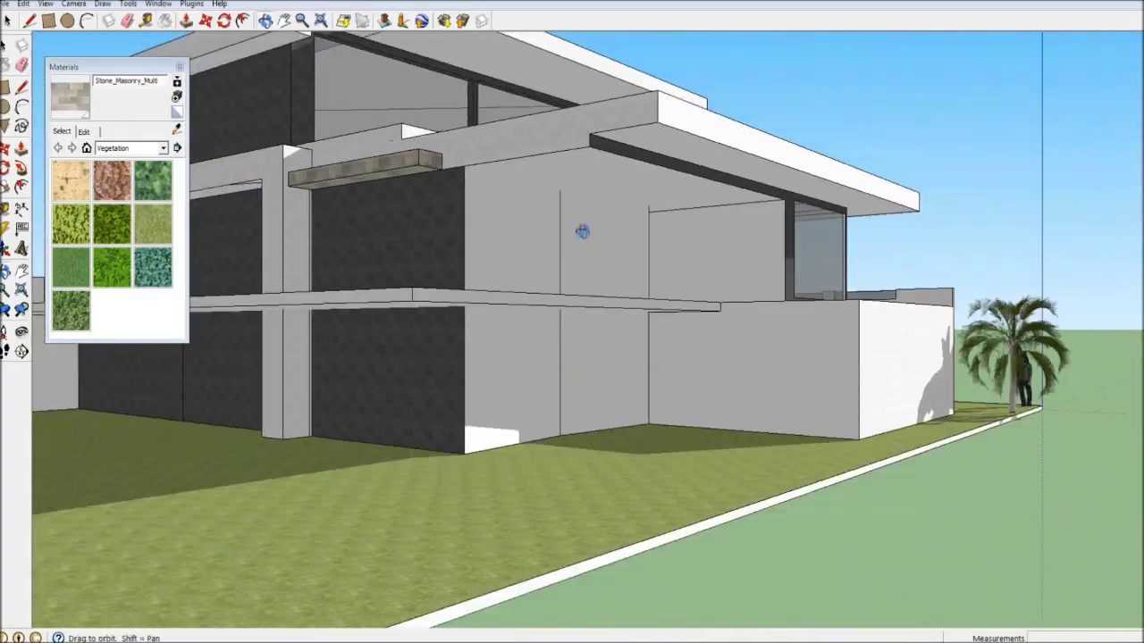
{"action": "scroll", "coordinate": [582, 231], "scroll_direction": "down", "scroll_amount": 5}
- Sample the Stone_Brushed_Khaki material and bring the hedge block and upper floor into view
{"action": "key", "text": "b"}
{"action": "scroll", "coordinate": [604, 536], "scroll_direction": "up", "scroll_amount": 3}
{"action": "left_click", "coordinate": [604, 536], "text": "alt"}
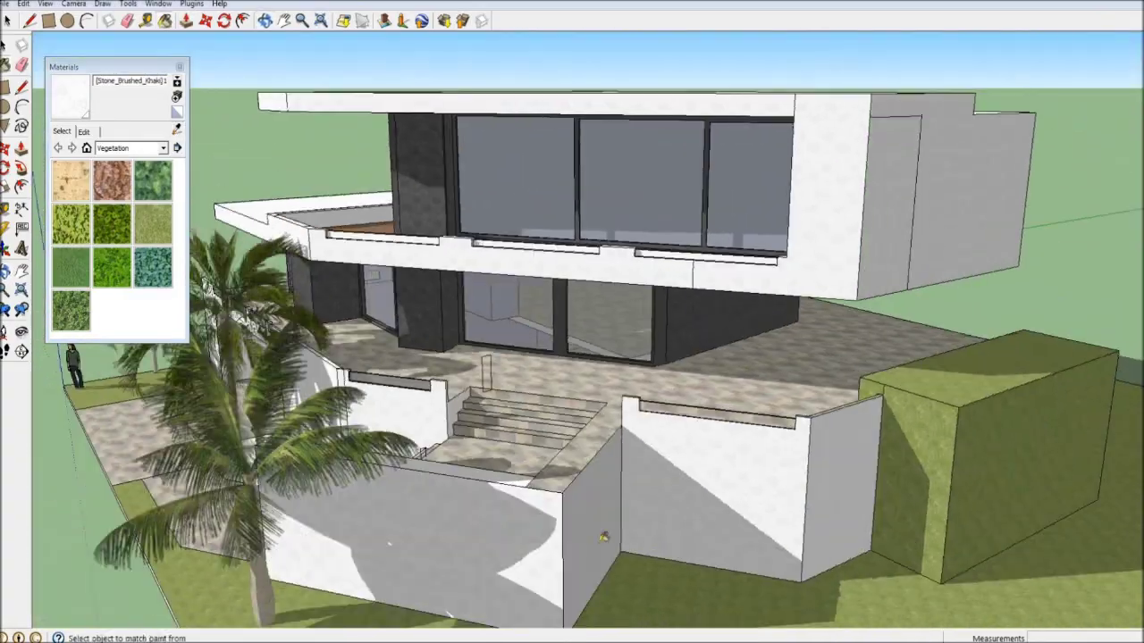
{"action": "scroll", "coordinate": [604, 536], "scroll_direction": "up", "scroll_amount": 2}
{"action": "middle_click_drag", "start_coordinate": [604, 536], "coordinate": [704, 404]}
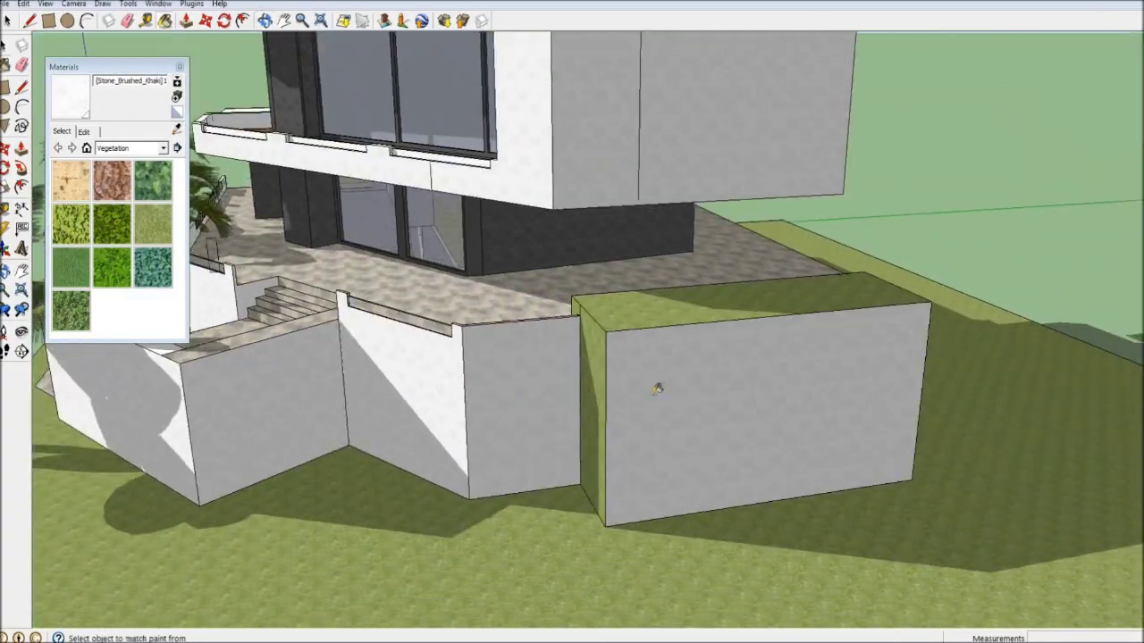
{"action": "middle_click_drag", "start_coordinate": [608, 371], "coordinate": [518, 390]}
{"action": "scroll", "coordinate": [723, 455], "scroll_direction": "down", "scroll_amount": 3}
{"action": "middle_click_drag", "start_coordinate": [723, 455], "coordinate": [652, 340]}
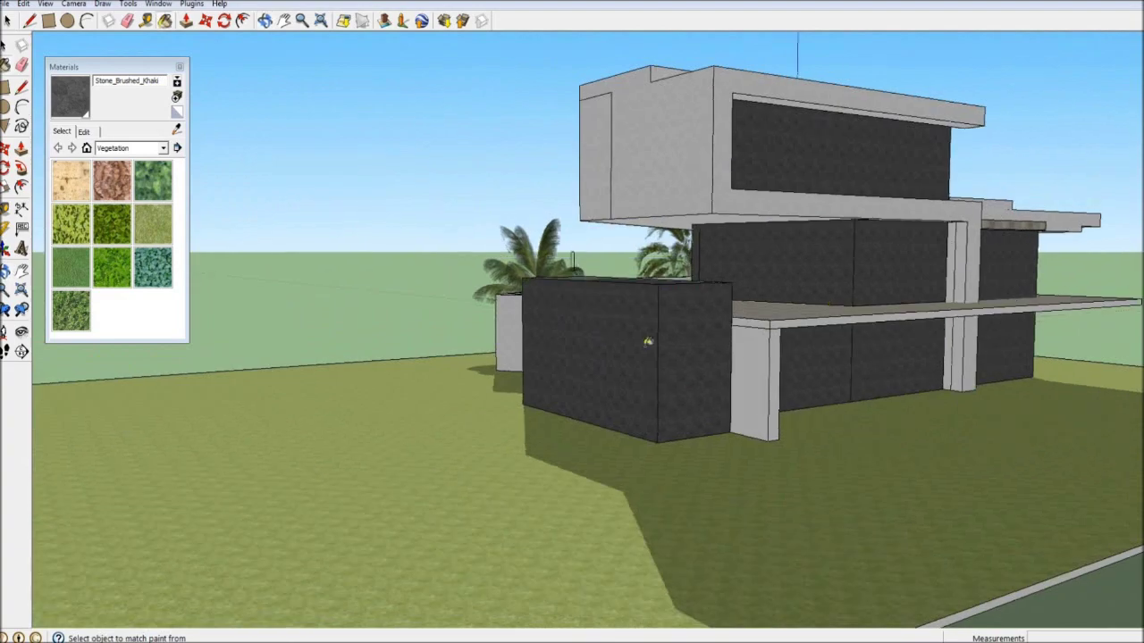
{"action": "scroll", "coordinate": [456, 193], "scroll_direction": "up", "scroll_amount": 4}
- Draw a window rectangle on the upper-floor panel, then move to the lower-floor wall
{"action": "key", "text": "r"}
{"action": "scroll", "coordinate": [456, 192], "scroll_direction": "up", "scroll_amount": 3}
{"action": "left_click", "coordinate": [434, 113]}
{"action": "middle_click_drag", "start_coordinate": [727, 250], "coordinate": [787, 277]}
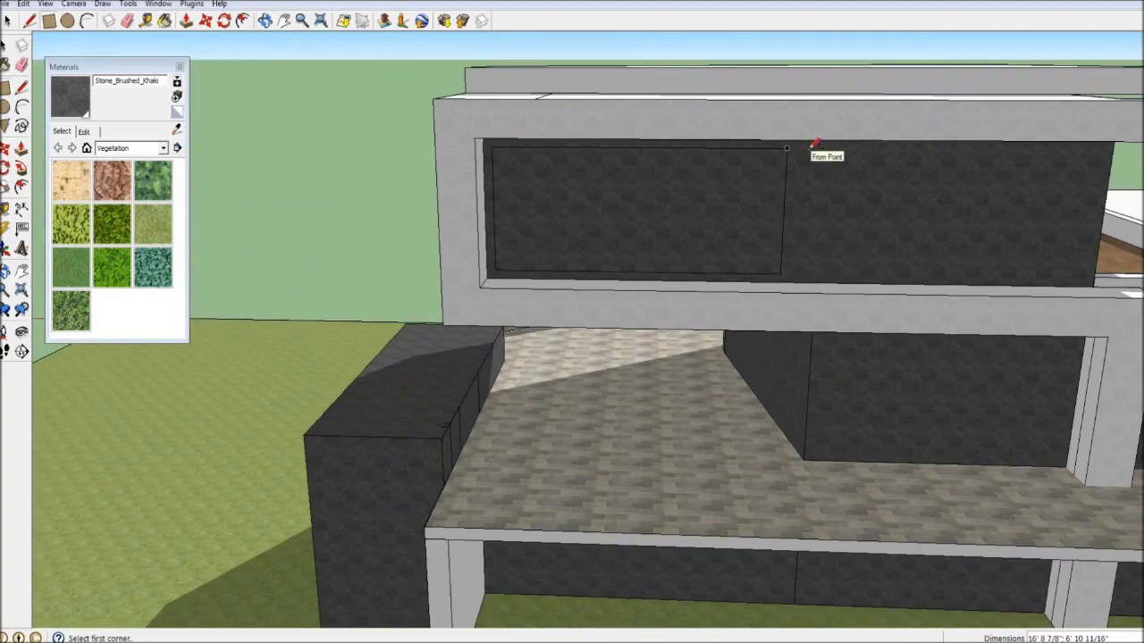
{"action": "scroll", "coordinate": [794, 214], "scroll_direction": "down", "scroll_amount": 3}
{"action": "middle_click_drag", "start_coordinate": [659, 212], "coordinate": [689, 286]}
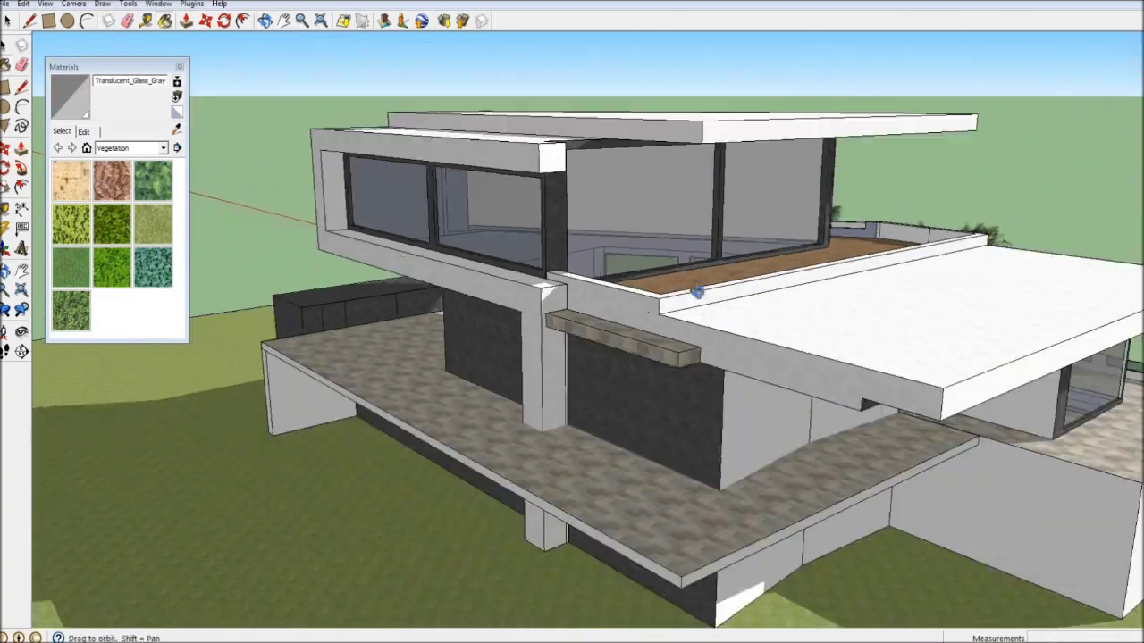
{"action": "scroll", "coordinate": [689, 286], "scroll_direction": "down", "scroll_amount": 4}
{"action": "scroll", "coordinate": [628, 320], "scroll_direction": "up", "scroll_amount": 6}
{"action": "middle_click_drag", "start_coordinate": [629, 320], "coordinate": [628, 320]}
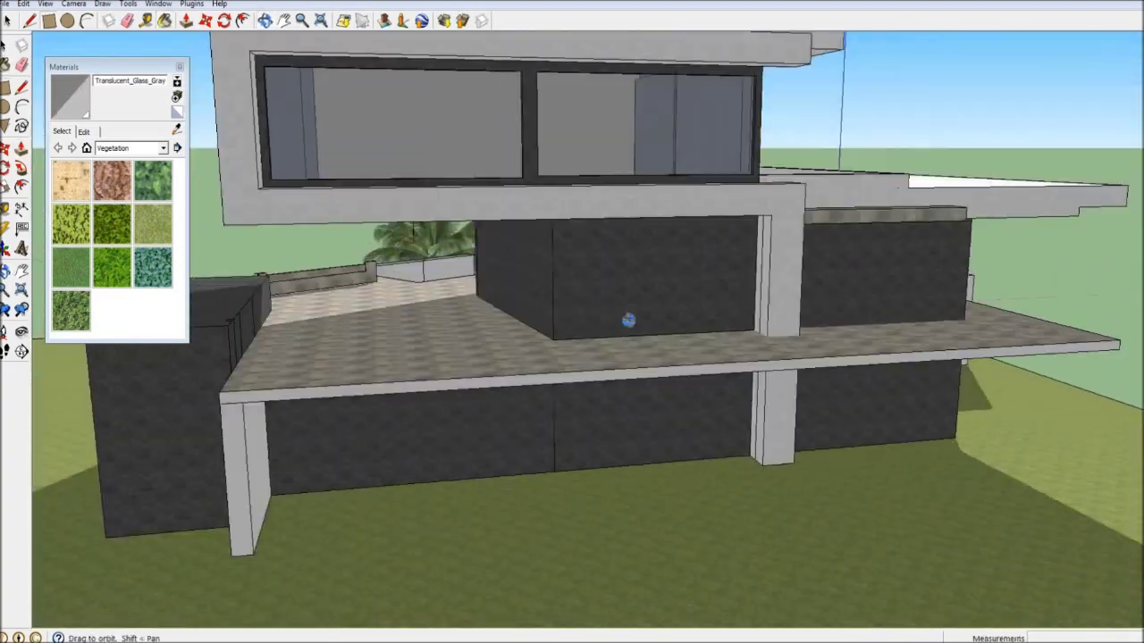
{"action": "scroll", "coordinate": [628, 320], "scroll_direction": "up", "scroll_amount": 5}
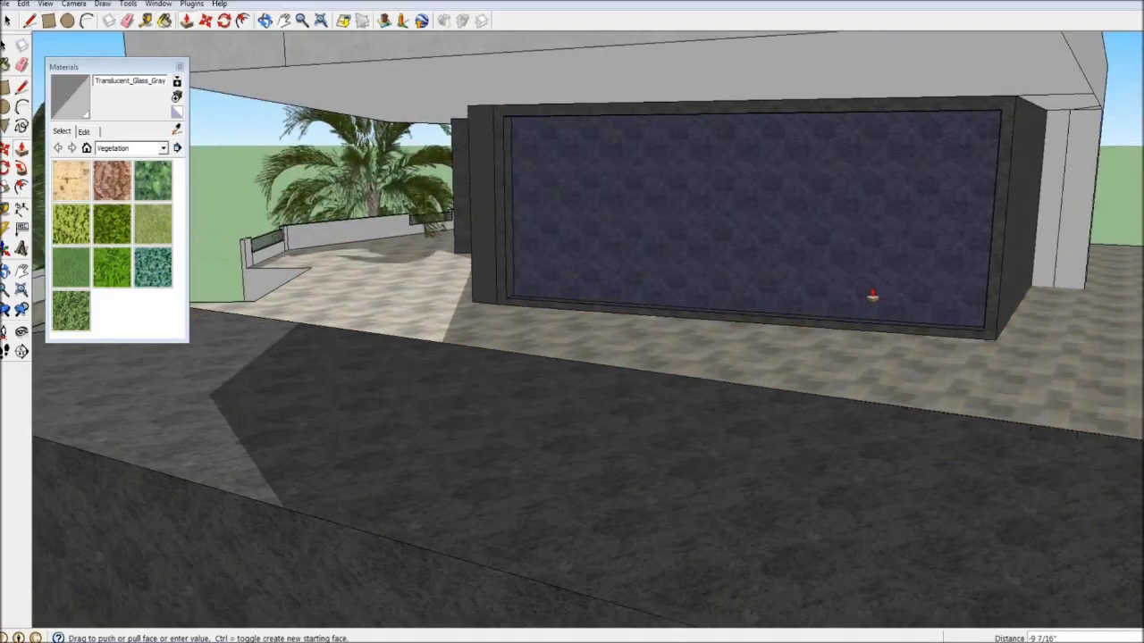
{"action": "scroll", "coordinate": [873, 296], "scroll_direction": "down", "scroll_amount": 5}
- Draw further small window rectangles on the upper-floor wall and lower stone wall
{"action": "key", "text": "r"}
{"action": "scroll", "coordinate": [420, 136], "scroll_direction": "up", "scroll_amount": 5}
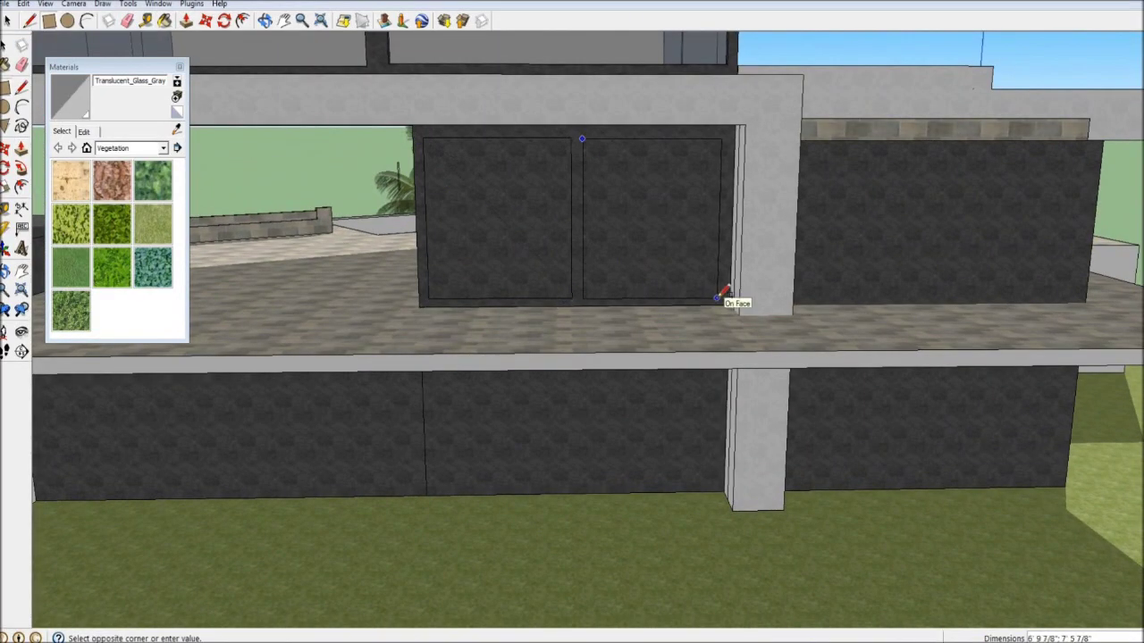
{"action": "scroll", "coordinate": [546, 249], "scroll_direction": "up", "scroll_amount": 3}
{"action": "middle_click_drag", "start_coordinate": [471, 273], "coordinate": [531, 286]}
{"action": "scroll", "coordinate": [531, 286], "scroll_direction": "down", "scroll_amount": 5}
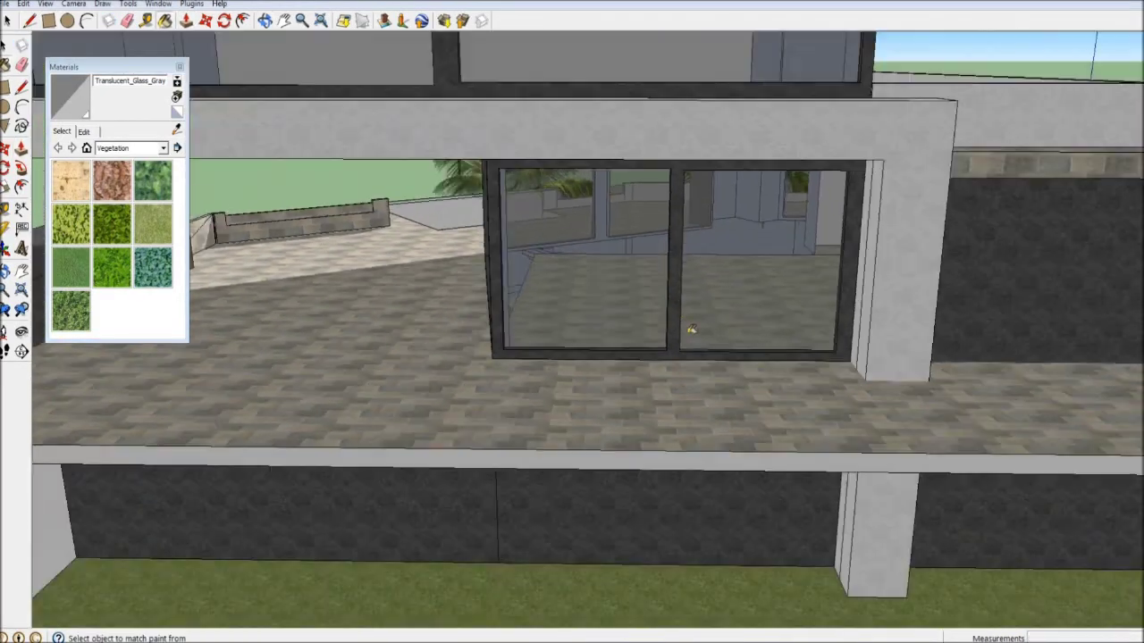
{"action": "middle_click_drag", "start_coordinate": [689, 331], "coordinate": [566, 265]}
{"action": "scroll", "coordinate": [566, 266], "scroll_direction": "up", "scroll_amount": 3}
{"action": "left_click", "coordinate": [633, 288]}
{"action": "key", "text": "r"}
{"action": "middle_click_drag", "start_coordinate": [926, 265], "coordinate": [220, 282]}
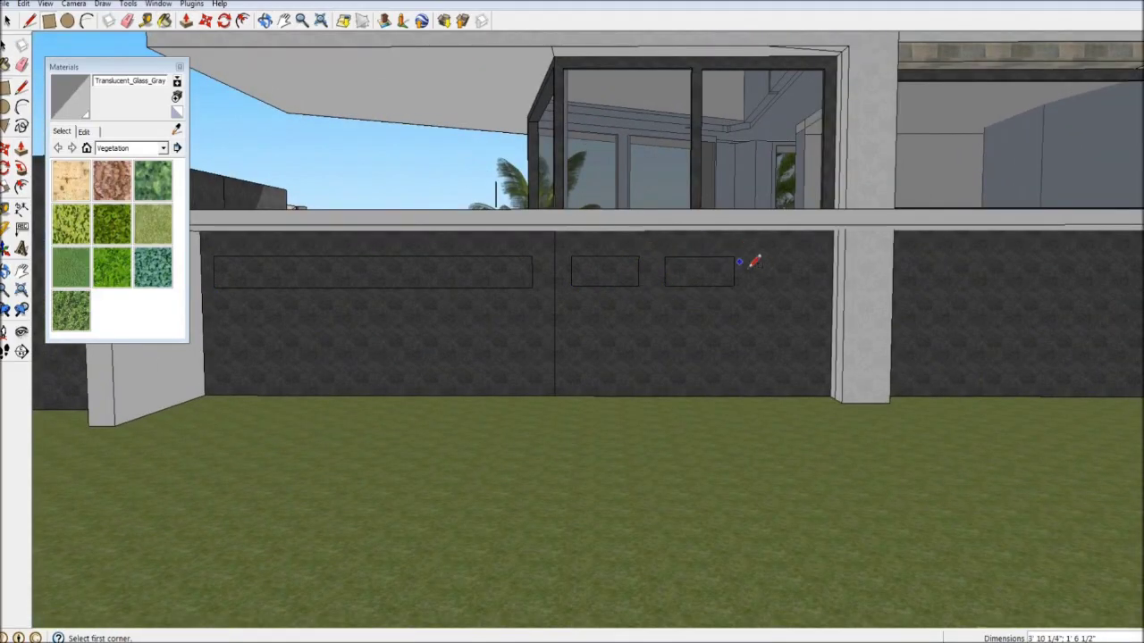
{"action": "left_click", "coordinate": [820, 258]}
- Push the window rectangles into the walls and review the whole house and terrace
{"action": "key", "text": "p"}
{"action": "scroll", "coordinate": [482, 295], "scroll_direction": "up", "scroll_amount": 2}
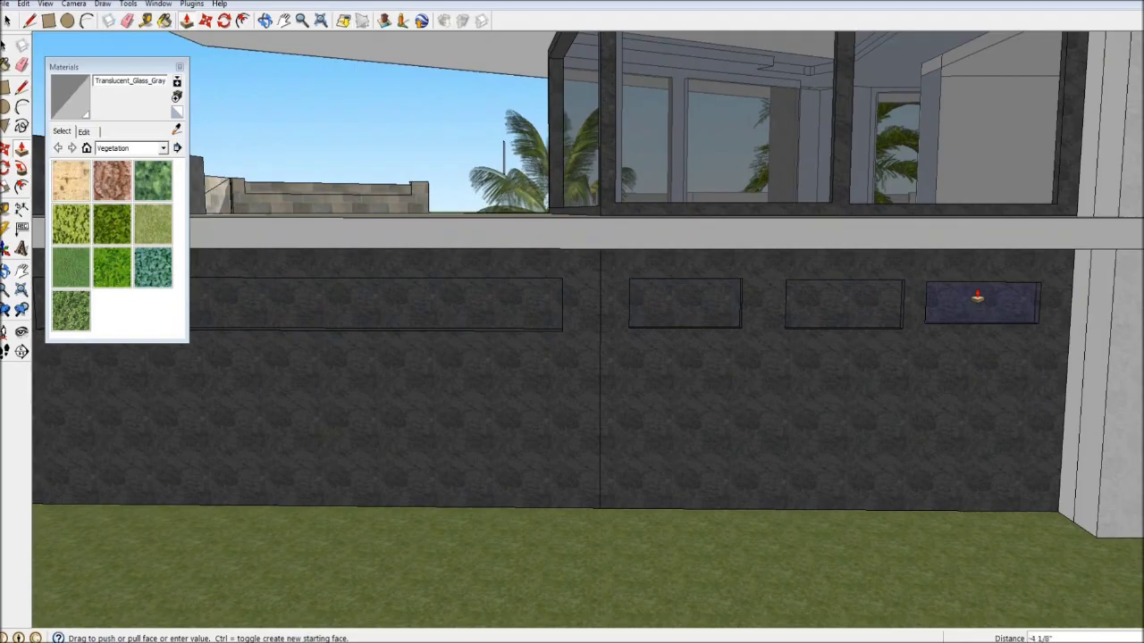
{"action": "middle_click_drag", "start_coordinate": [978, 297], "coordinate": [993, 357]}
{"action": "scroll", "coordinate": [1067, 319], "scroll_direction": "down", "scroll_amount": 5}
{"action": "scroll", "coordinate": [1067, 320], "scroll_direction": "down", "scroll_amount": 5}
{"action": "middle_click_drag", "start_coordinate": [1067, 319], "coordinate": [1049, 286]}
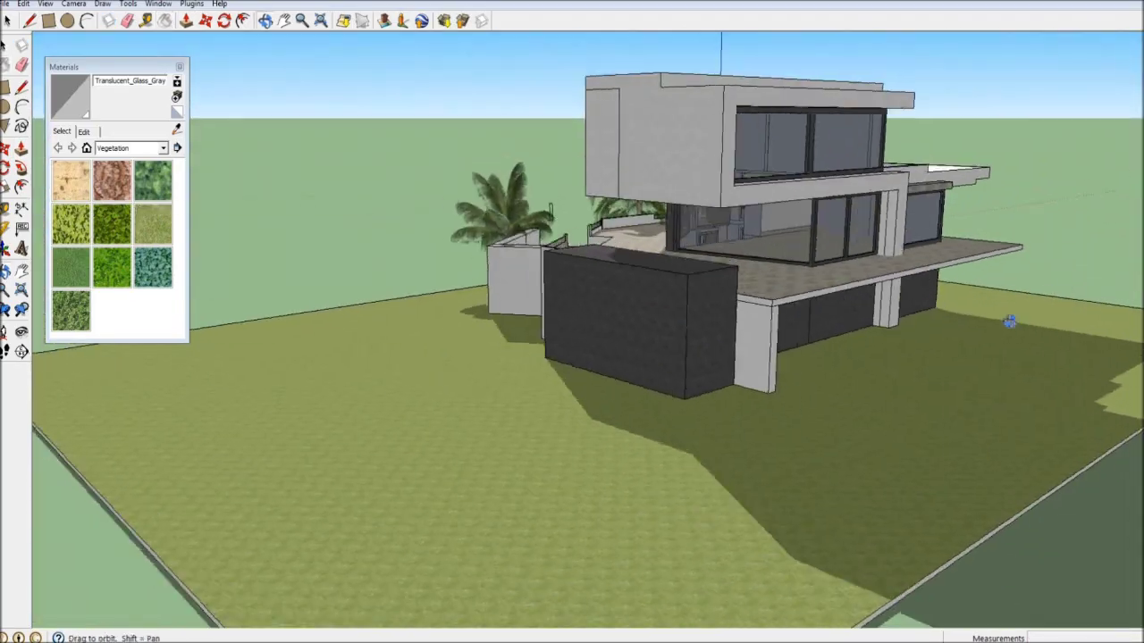
{"action": "scroll", "coordinate": [1049, 286], "scroll_direction": "up", "scroll_amount": 10}
{"action": "mouse_move", "coordinate": [626, 268]}
{"action": "middle_mouse_down"}
{"action": "mouse_move", "coordinate": [320, 331]}
{"action": "mouse_move", "coordinate": [264, 275]}
{"action": "middle_mouse_up"}
{"action": "key", "text": "p"}
{"action": "scroll", "coordinate": [361, 318], "scroll_direction": "up", "scroll_amount": 2}
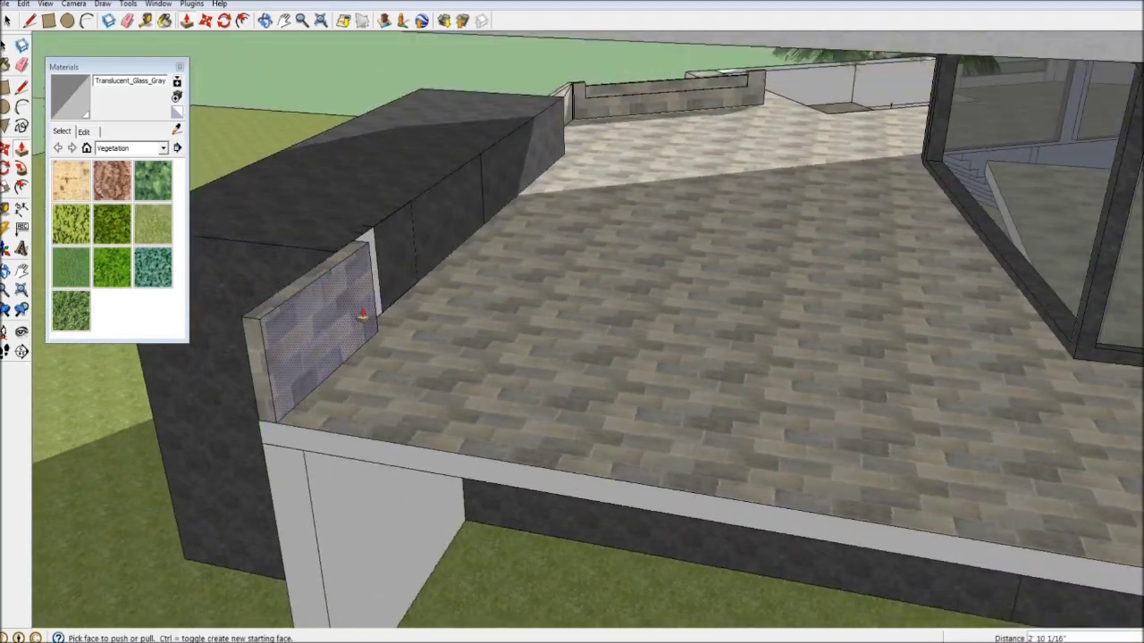
- Survey the terrace edge and the whole house to plan the balcony columns
{"action": "key", "text": "r"}
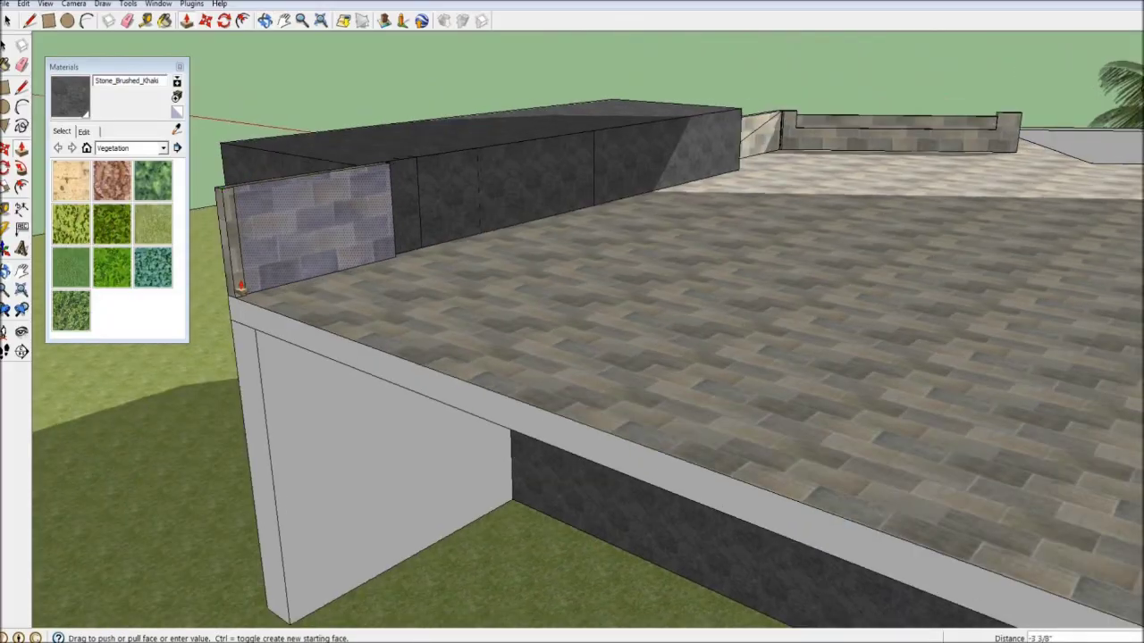
{"action": "scroll", "coordinate": [243, 288], "scroll_direction": "down", "scroll_amount": 4}
{"action": "scroll", "coordinate": [613, 312], "scroll_direction": "up", "scroll_amount": 4}
{"action": "mouse_move", "coordinate": [548, 454]}
{"action": "middle_mouse_down"}
{"action": "mouse_move", "coordinate": [444, 162]}
{"action": "mouse_move", "coordinate": [868, 409]}
{"action": "middle_mouse_up"}
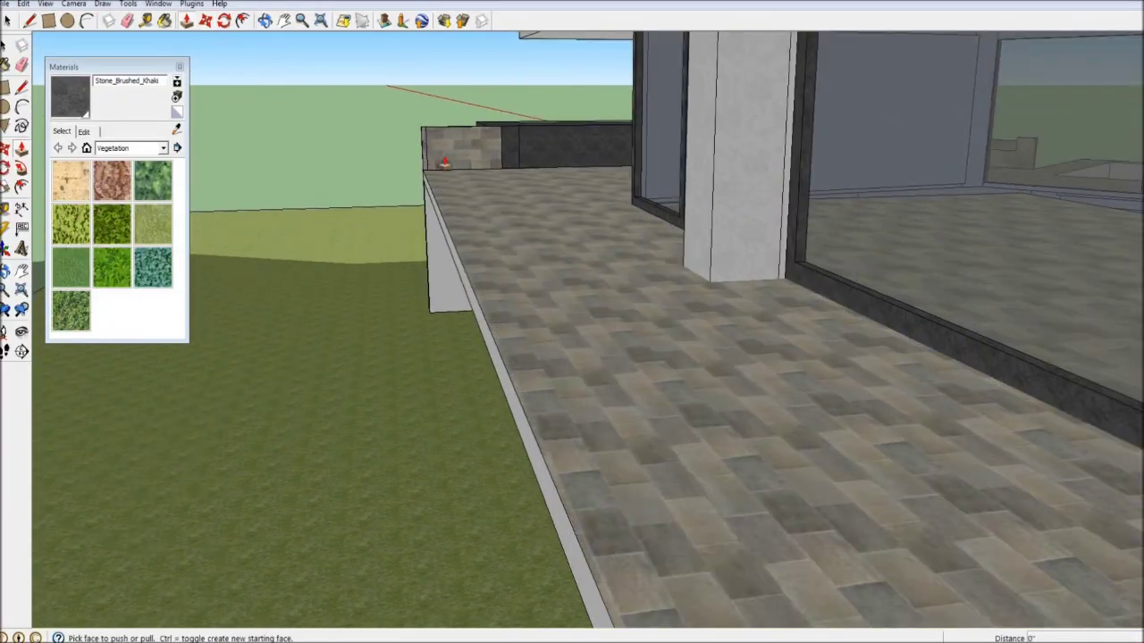
{"action": "key", "text": "r"}
{"action": "scroll", "coordinate": [842, 361], "scroll_direction": "up", "scroll_amount": 3}
{"action": "mouse_move", "coordinate": [842, 360]}
{"action": "middle_mouse_down"}
{"action": "mouse_move", "coordinate": [758, 370]}
{"action": "mouse_move", "coordinate": [715, 220]}
{"action": "mouse_move", "coordinate": [1058, 279]}
{"action": "mouse_move", "coordinate": [1117, 200]}
{"action": "middle_mouse_up"}
{"action": "scroll", "coordinate": [715, 220], "scroll_direction": "down", "scroll_amount": 5}
{"action": "scroll", "coordinate": [1058, 280], "scroll_direction": "up", "scroll_amount": 3}
{"action": "scroll", "coordinate": [1116, 200], "scroll_direction": "down", "scroll_amount": 3}
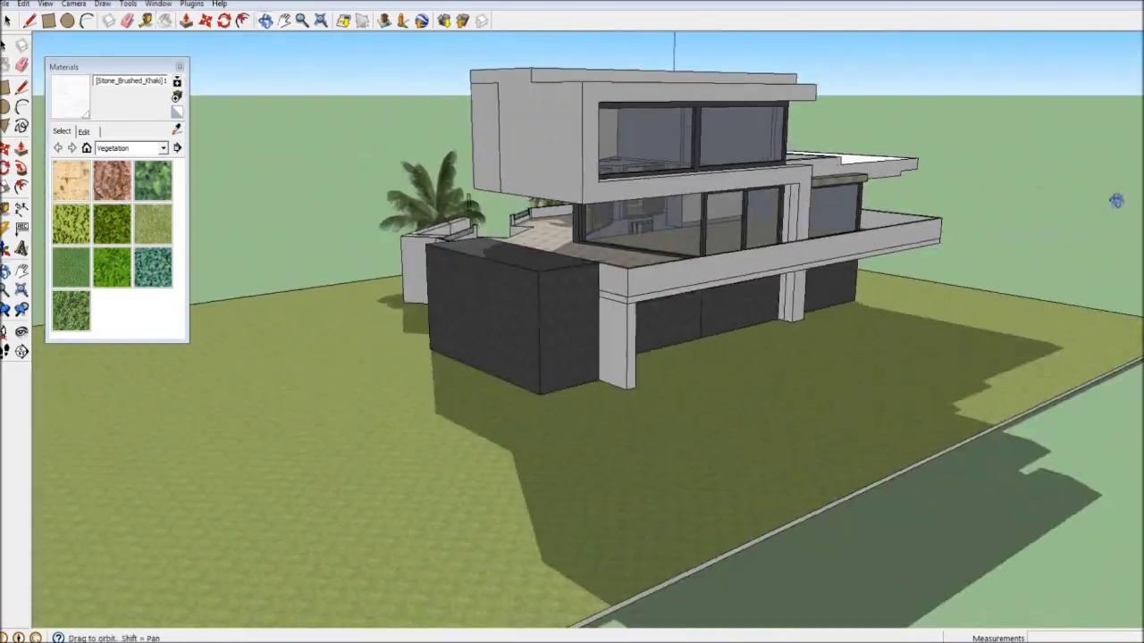
- Orbit in closer to the front balcony slab where the round columns go
{"action": "key", "text": "p"}
{"action": "scroll", "coordinate": [809, 286], "scroll_direction": "up", "scroll_amount": 3}
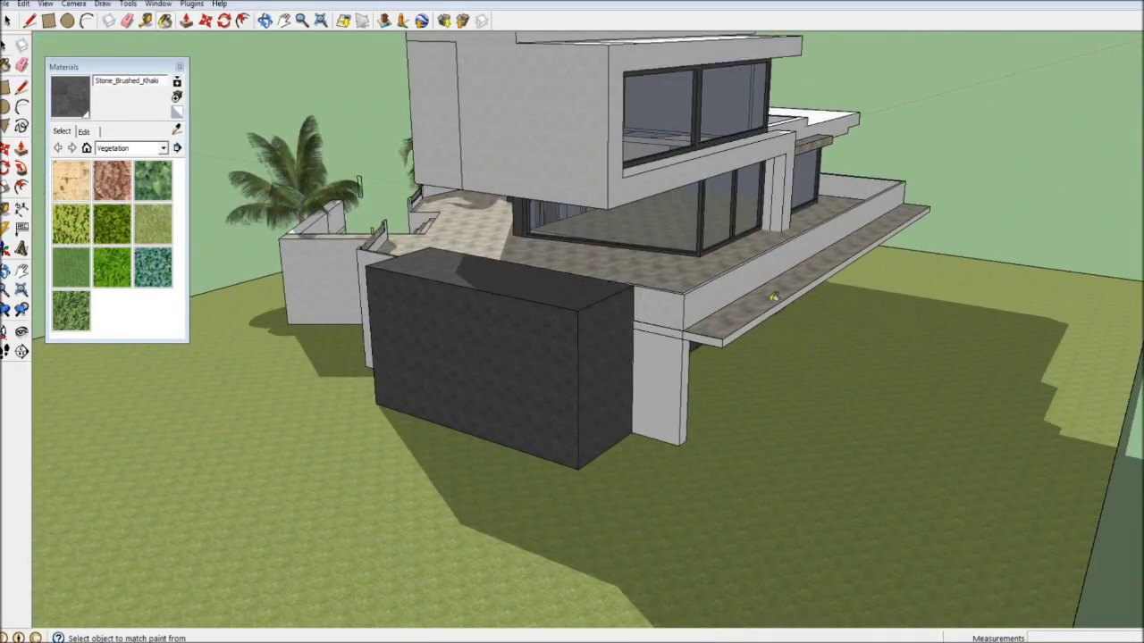
{"action": "mouse_move", "coordinate": [774, 298]}
{"action": "middle_mouse_down"}
{"action": "mouse_move", "coordinate": [644, 402]}
{"action": "mouse_move", "coordinate": [572, 535]}
{"action": "middle_mouse_up"}
{"action": "scroll", "coordinate": [572, 534], "scroll_direction": "up", "scroll_amount": 3}
{"action": "key", "text": "a"}
{"action": "middle_click_drag", "start_coordinate": [557, 416], "coordinate": [214, 303]}
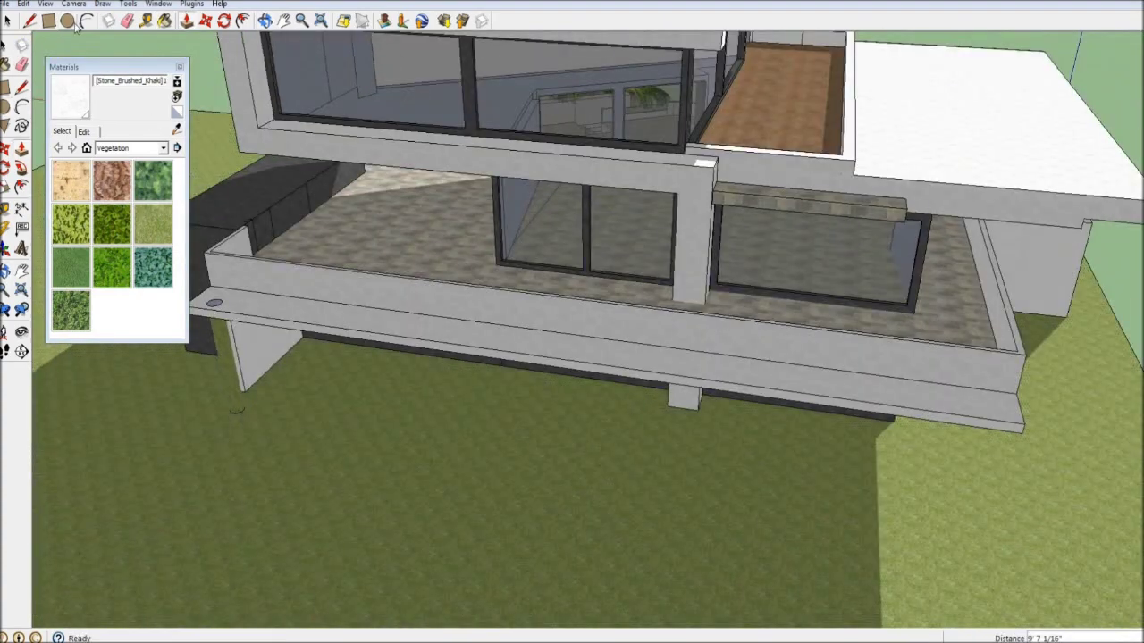
{"action": "mouse_move", "coordinate": [957, 529]}
{"action": "middle_mouse_down"}
{"action": "mouse_move", "coordinate": [592, 280]}
{"action": "mouse_move", "coordinate": [546, 401]}
{"action": "middle_mouse_up"}
{"action": "scroll", "coordinate": [661, 436], "scroll_direction": "up", "scroll_amount": 3}
{"action": "key", "text": "c"}
{"action": "key", "text": "c"}
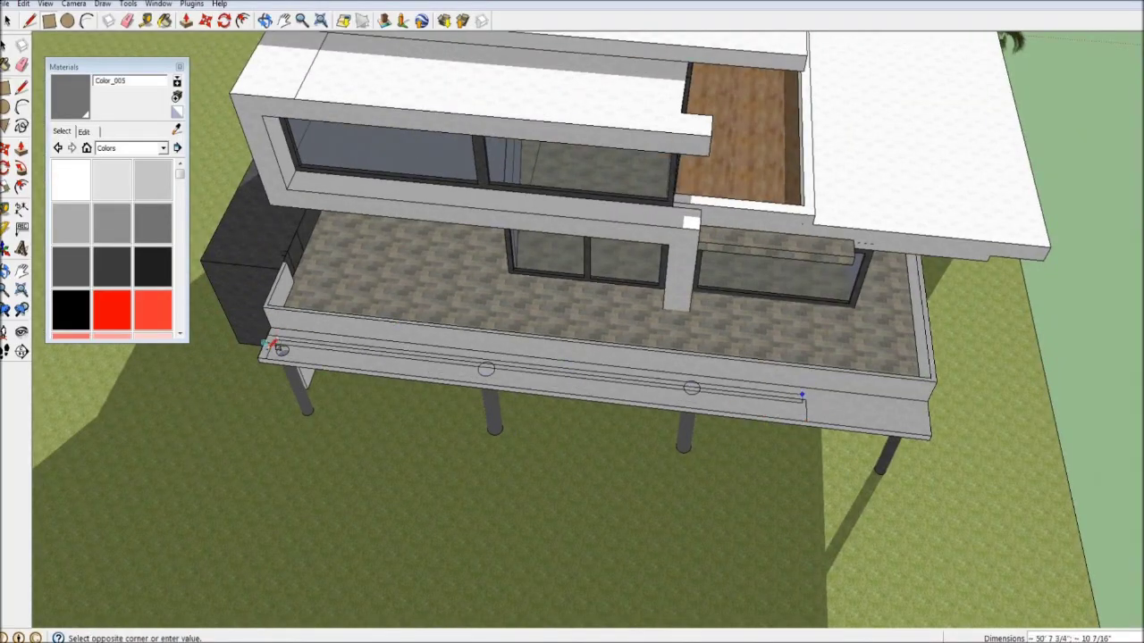
- Push/pull the long strip along the balcony slab edge over the column tops and check it
{"action": "middle_click_drag", "start_coordinate": [280, 348], "coordinate": [269, 537]}
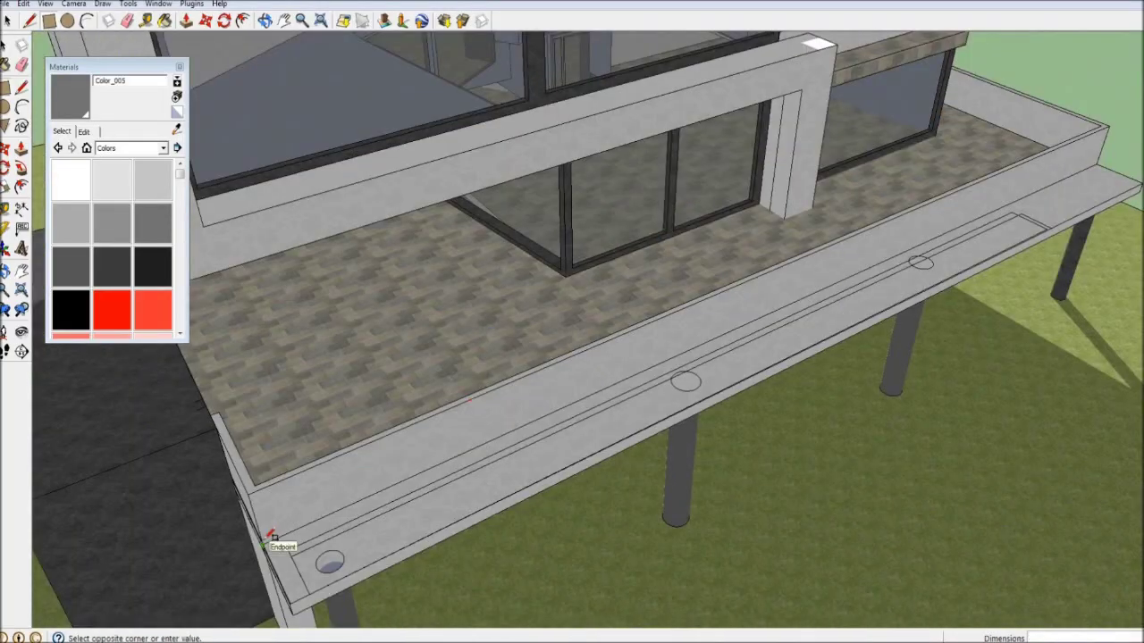
{"action": "scroll", "coordinate": [268, 537], "scroll_direction": "up", "scroll_amount": 3}
{"action": "scroll", "coordinate": [478, 401], "scroll_direction": "up", "scroll_amount": 3}
{"action": "key", "text": "p"}
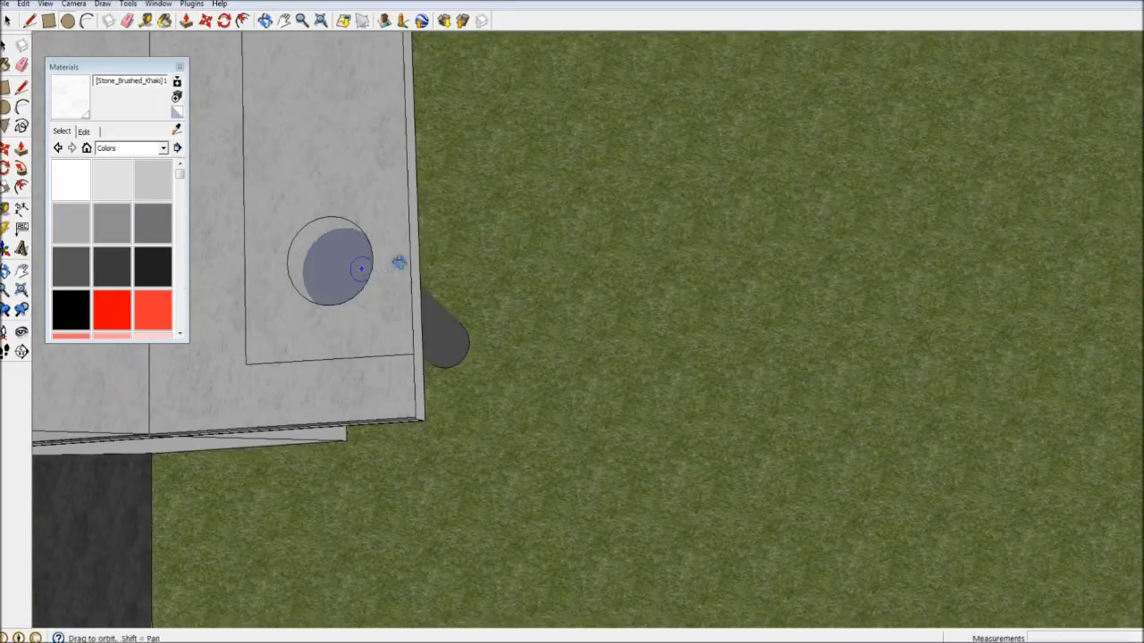
{"action": "middle_click_drag", "start_coordinate": [374, 282], "coordinate": [456, 323]}
{"action": "scroll", "coordinate": [593, 408], "scroll_direction": "down", "scroll_amount": 5}
{"action": "middle_click_drag", "start_coordinate": [524, 158], "coordinate": [751, 206]}
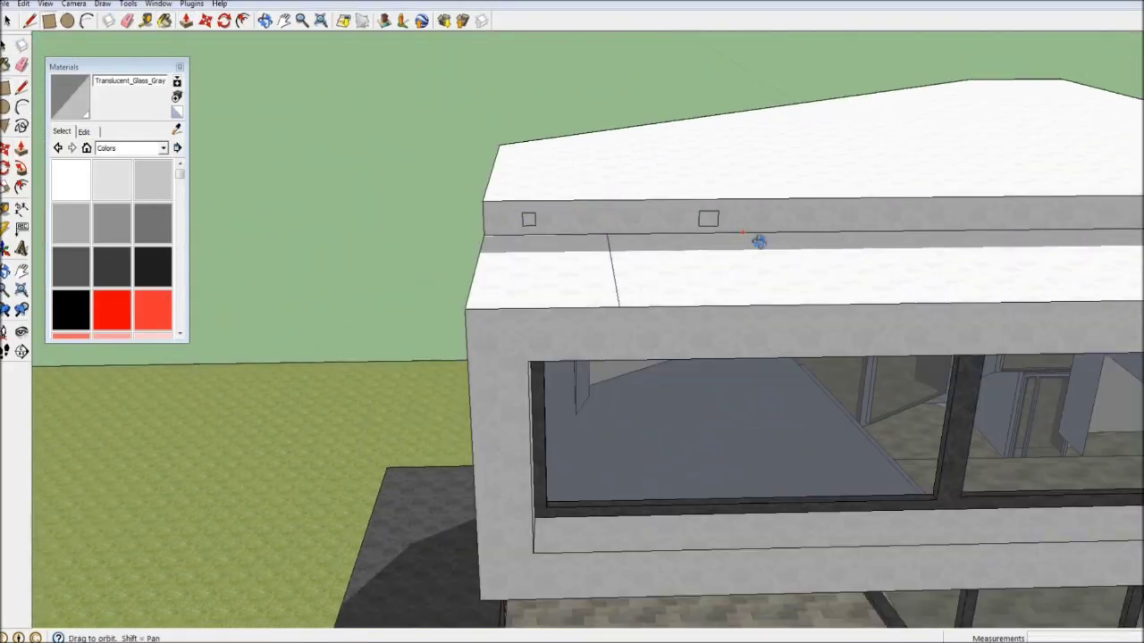
- Inspect the new rectangular roof beams along the top slab's edge from several angles
{"action": "middle_click_drag", "start_coordinate": [759, 241], "coordinate": [691, 238]}
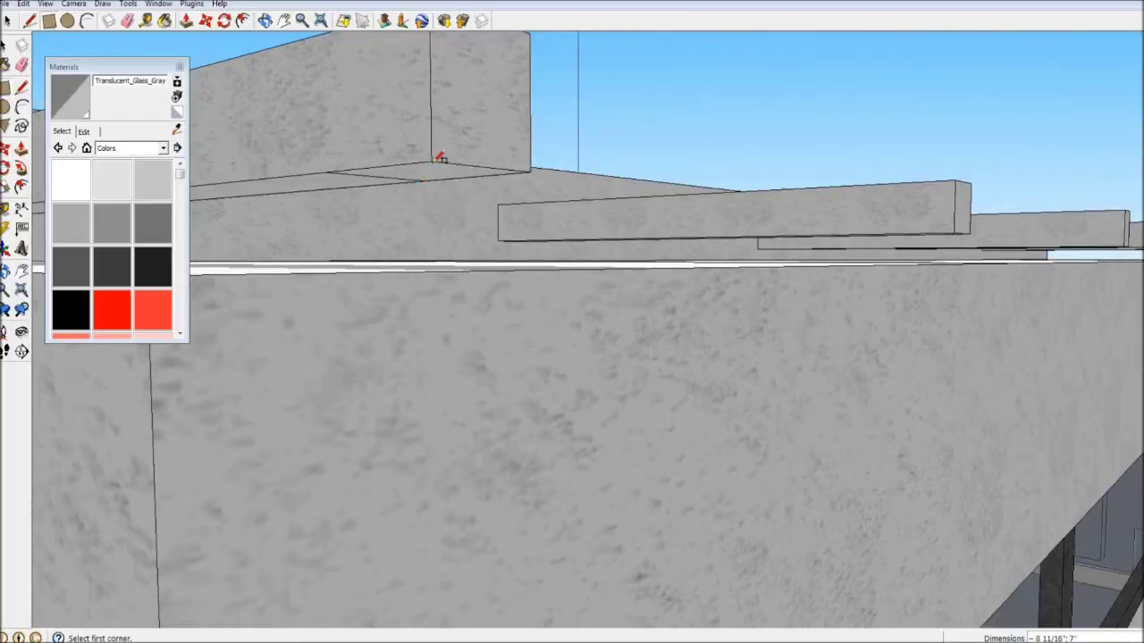
{"action": "middle_click_drag", "start_coordinate": [440, 158], "coordinate": [611, 349]}
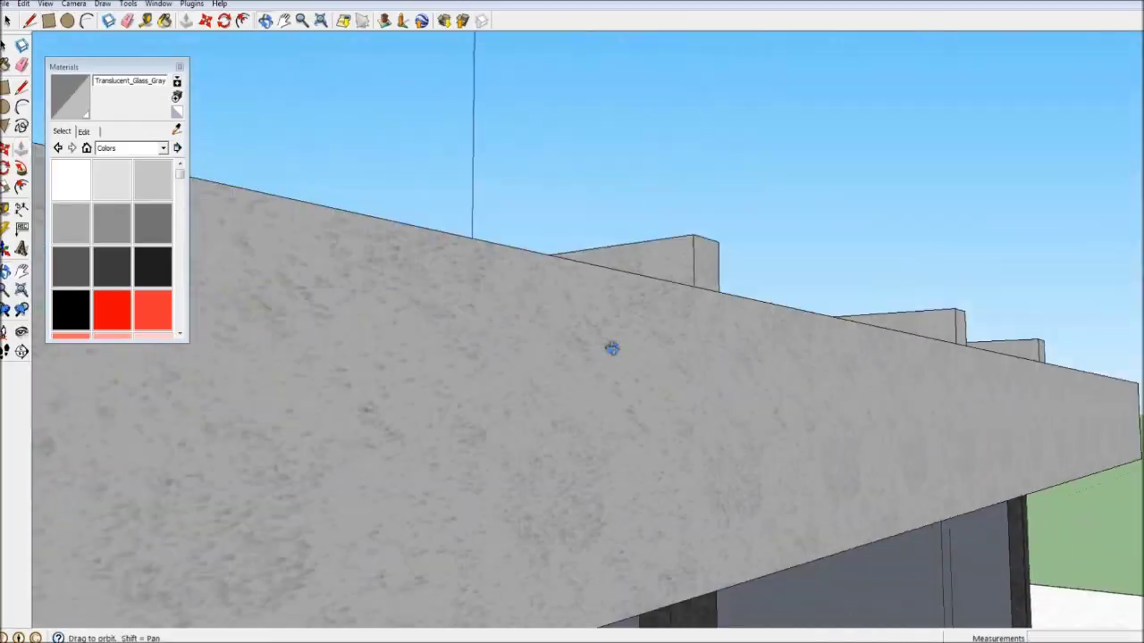
{"action": "middle_click_drag", "start_coordinate": [690, 370], "coordinate": [664, 431]}
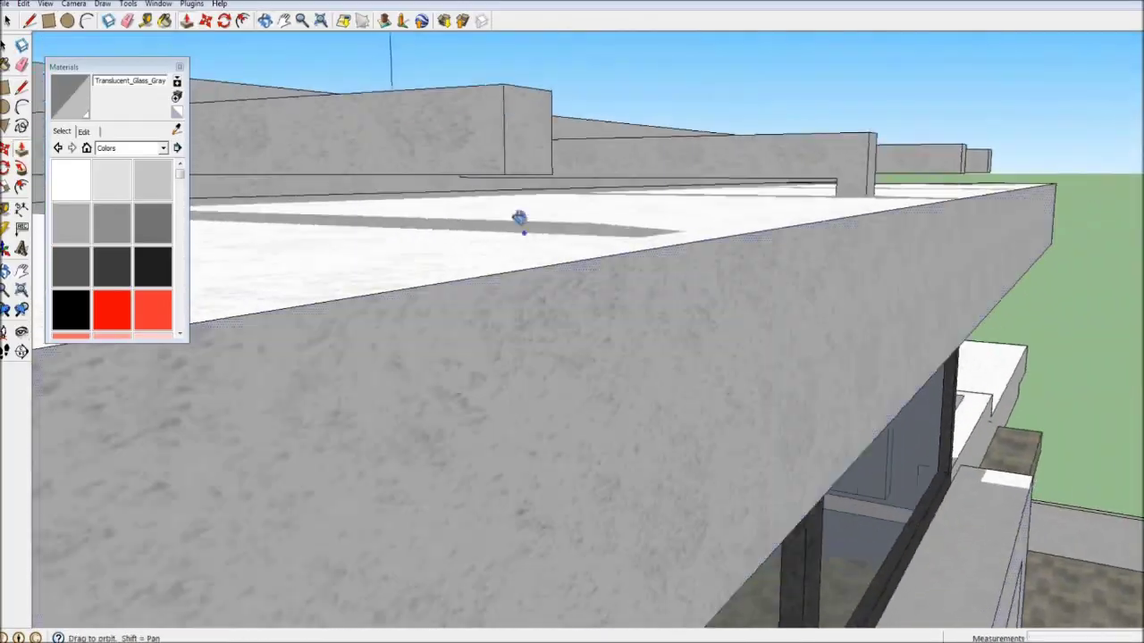
{"action": "middle_click_drag", "start_coordinate": [460, 373], "coordinate": [509, 227]}
{"action": "scroll", "coordinate": [671, 301], "scroll_direction": "down", "scroll_amount": 3}
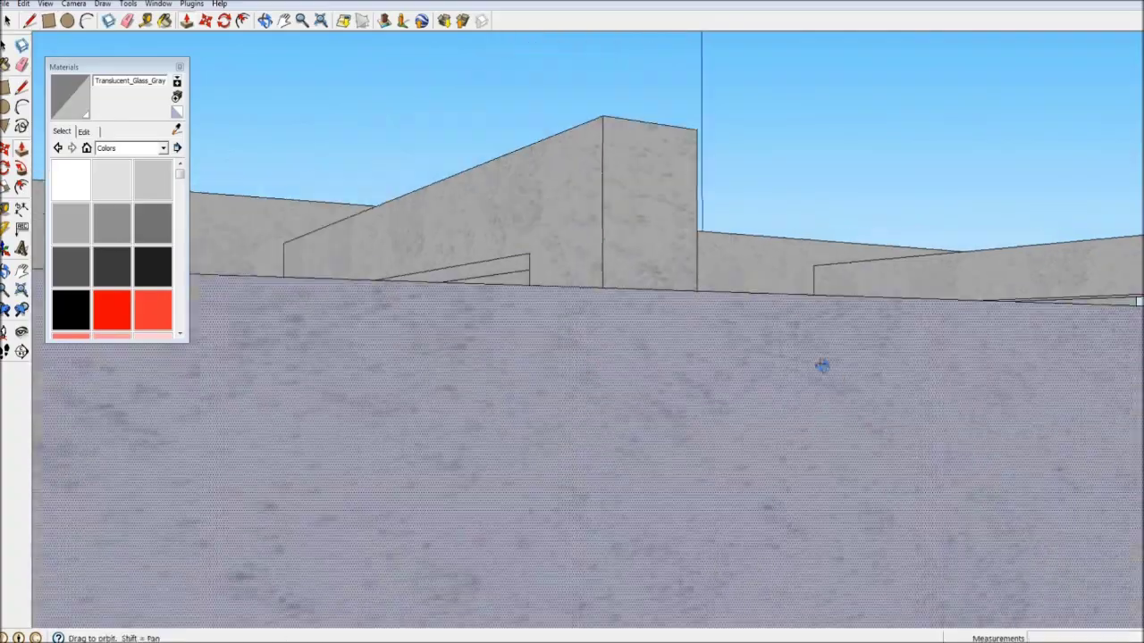
{"action": "middle_click_drag", "start_coordinate": [822, 366], "coordinate": [675, 257]}
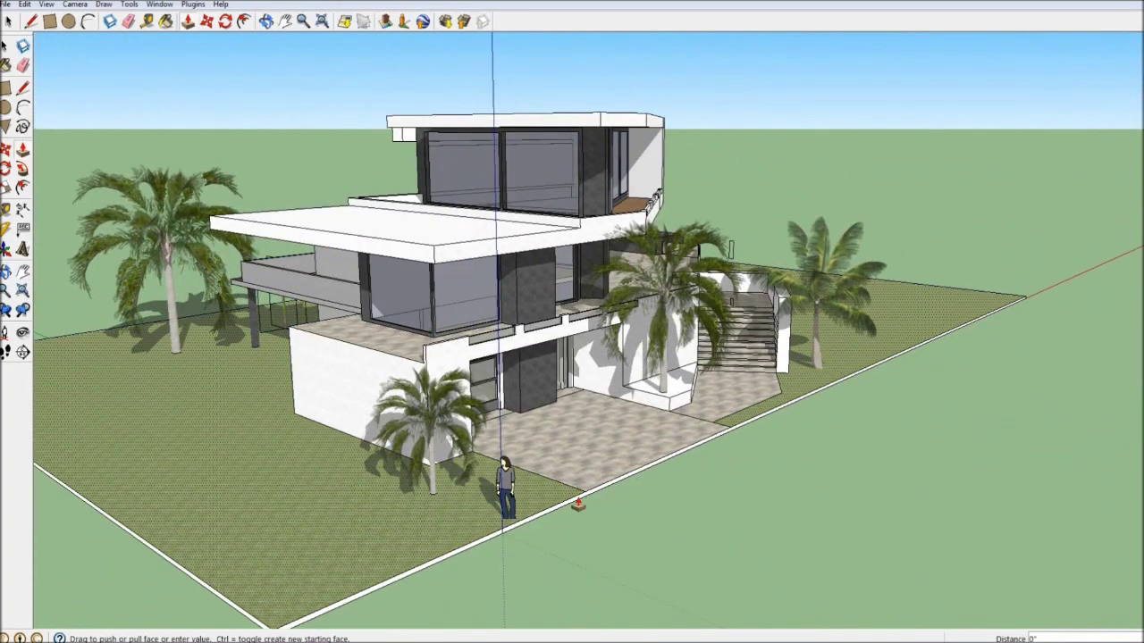
- Enlarge the palm tree beside the stone block with the Scale tool
{"action": "left_click", "coordinate": [186, 20]}
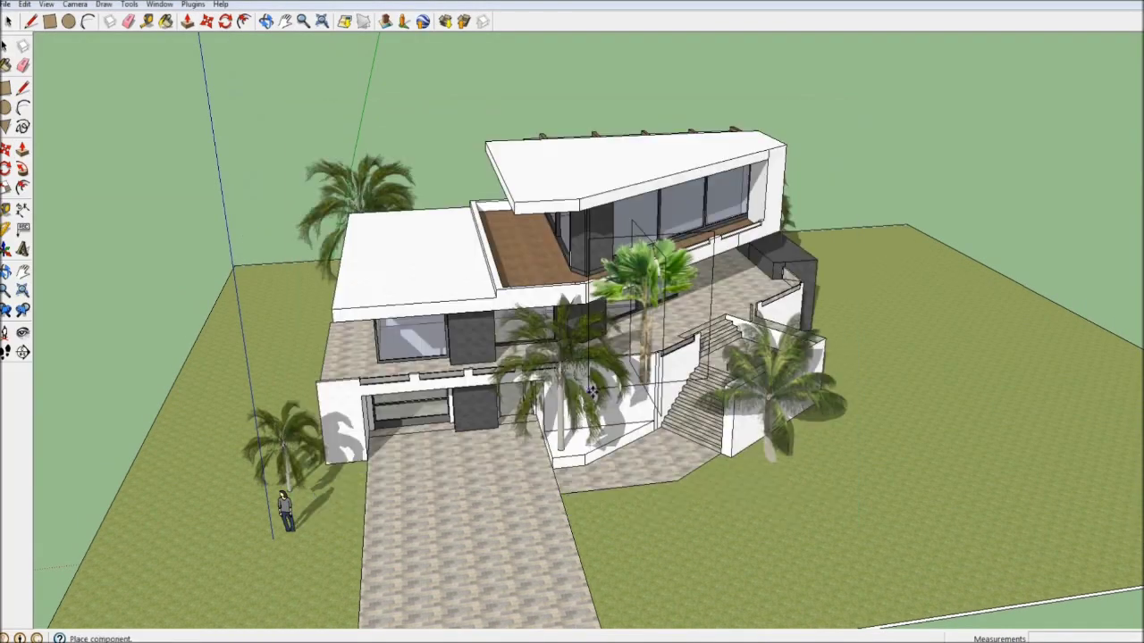
{"action": "middle_click_drag", "start_coordinate": [592, 390], "coordinate": [804, 295]}
{"action": "key", "text": "s"}
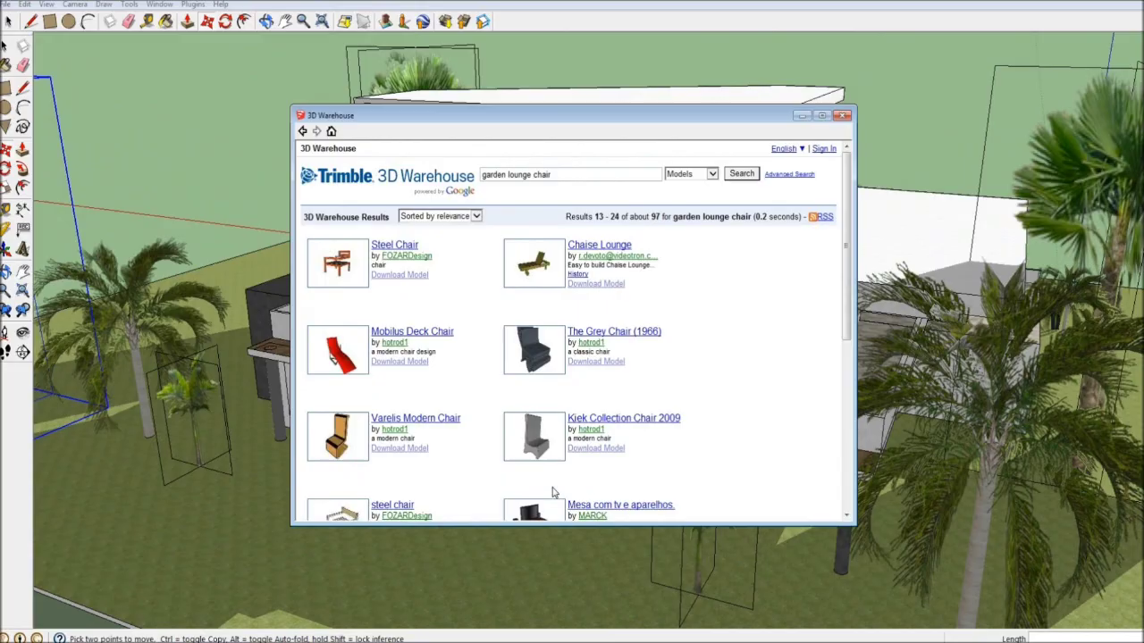
- Load the chosen garden lounge chair from 3D Warehouse into the model
{"action": "left_click", "coordinate": [529, 350]}
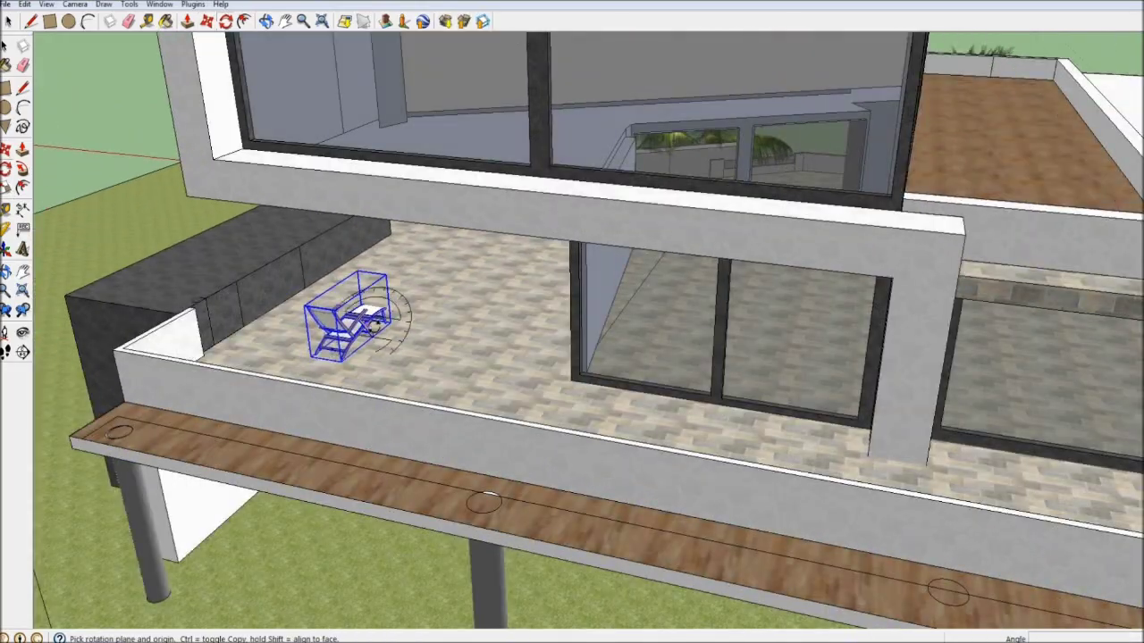